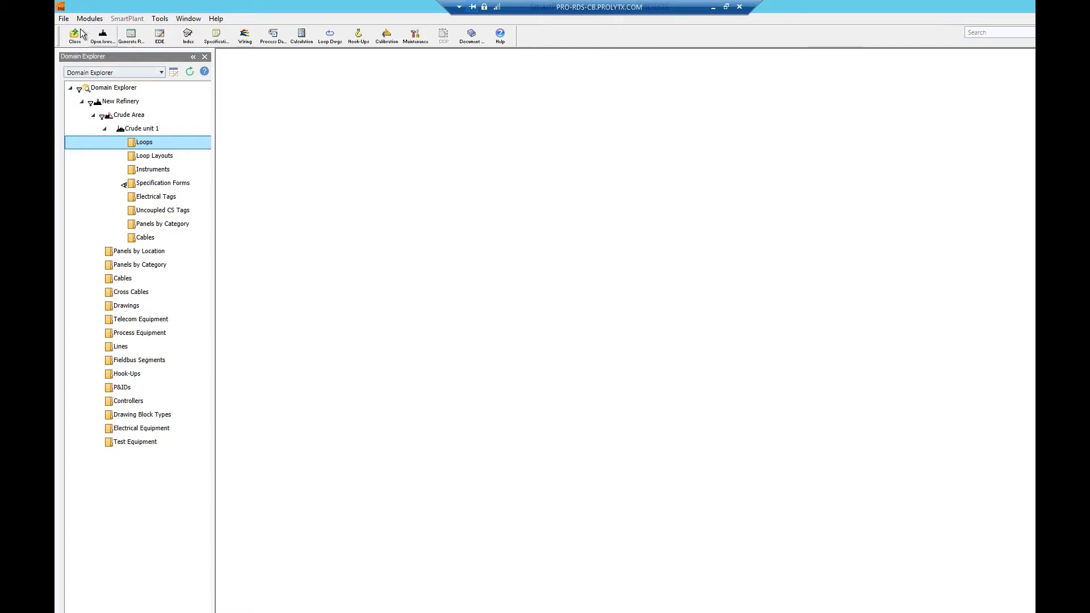
Step: Enable the Specifications option in the Instrument Index profile preferences and save the preferences
click(66, 21)
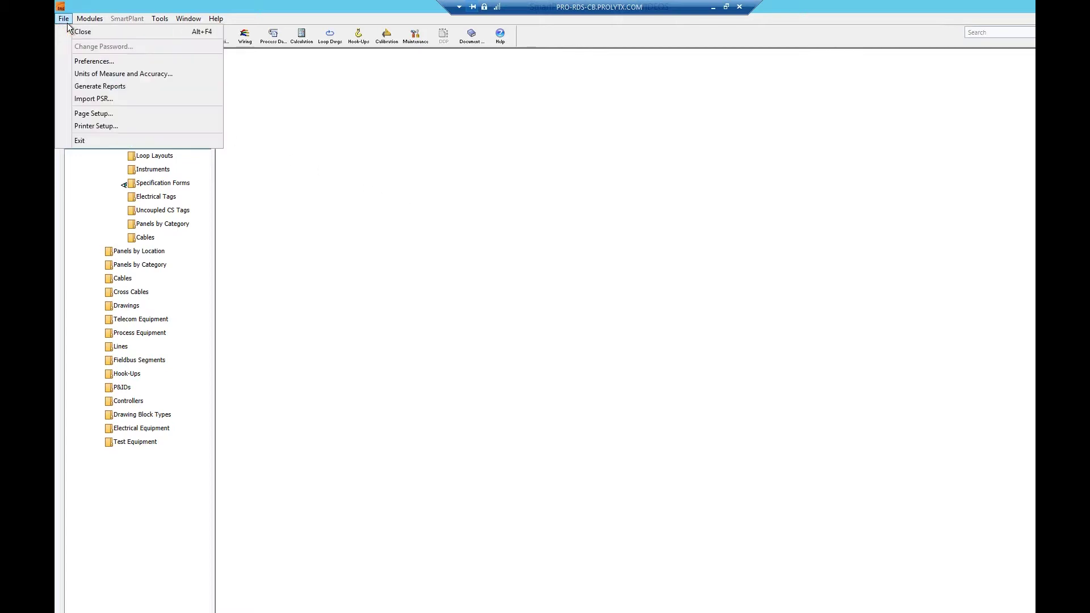
click(84, 60)
click(419, 203)
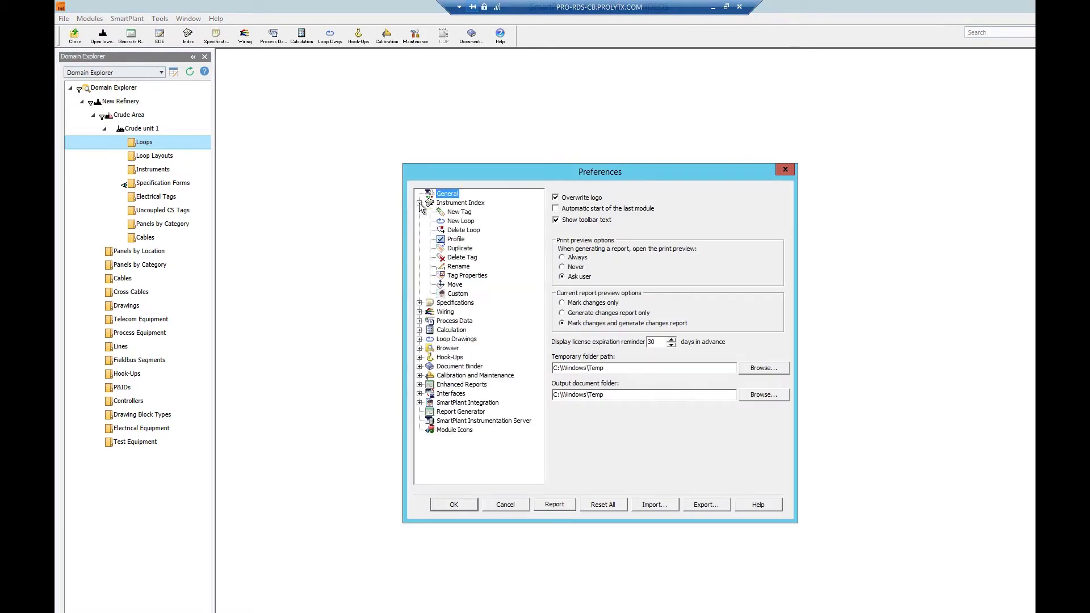
click(456, 239)
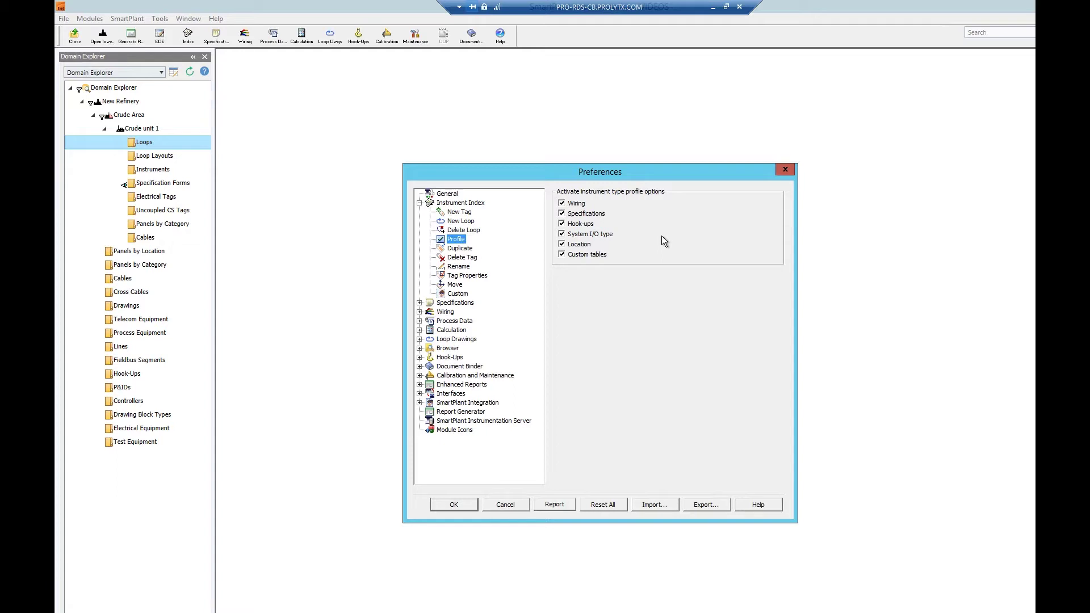
click(596, 215)
click(454, 505)
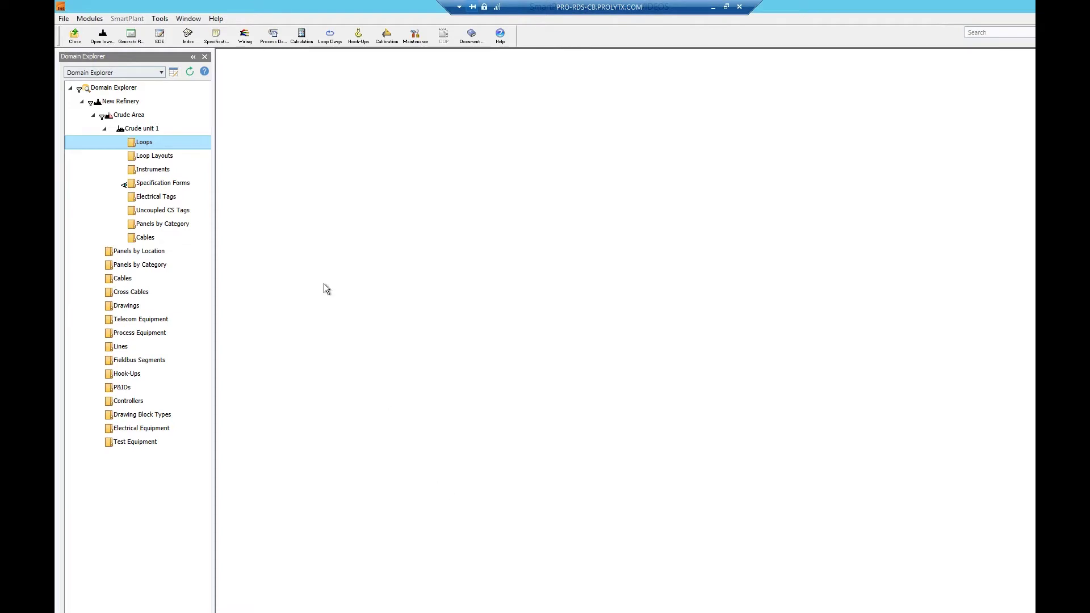
Step: Create a new loop numbered 101-T -001 in Crude unit 1's Loops folder
click(154, 143)
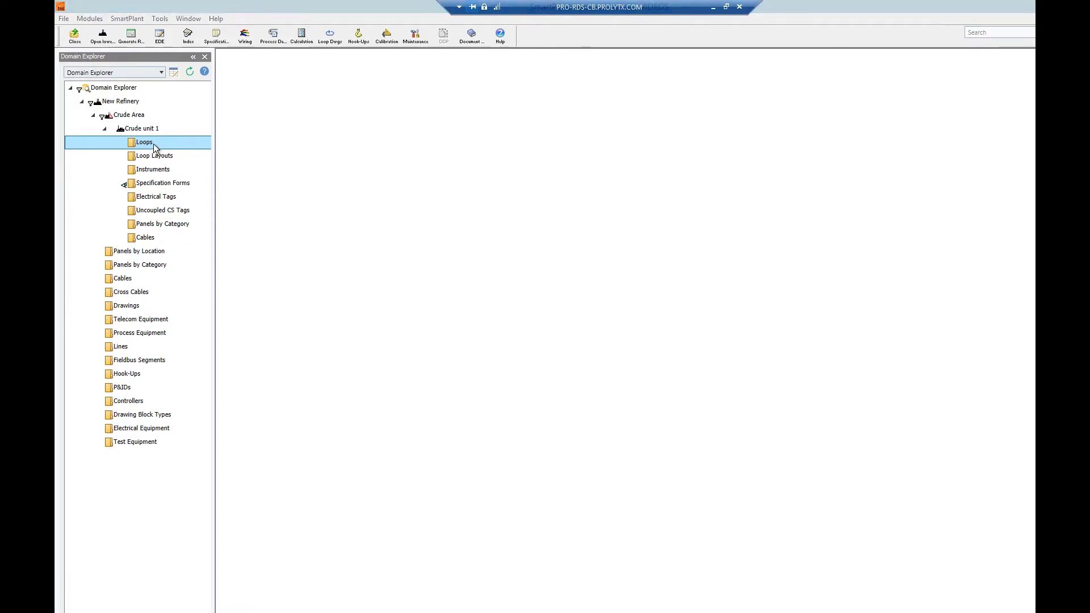
double_click(154, 143)
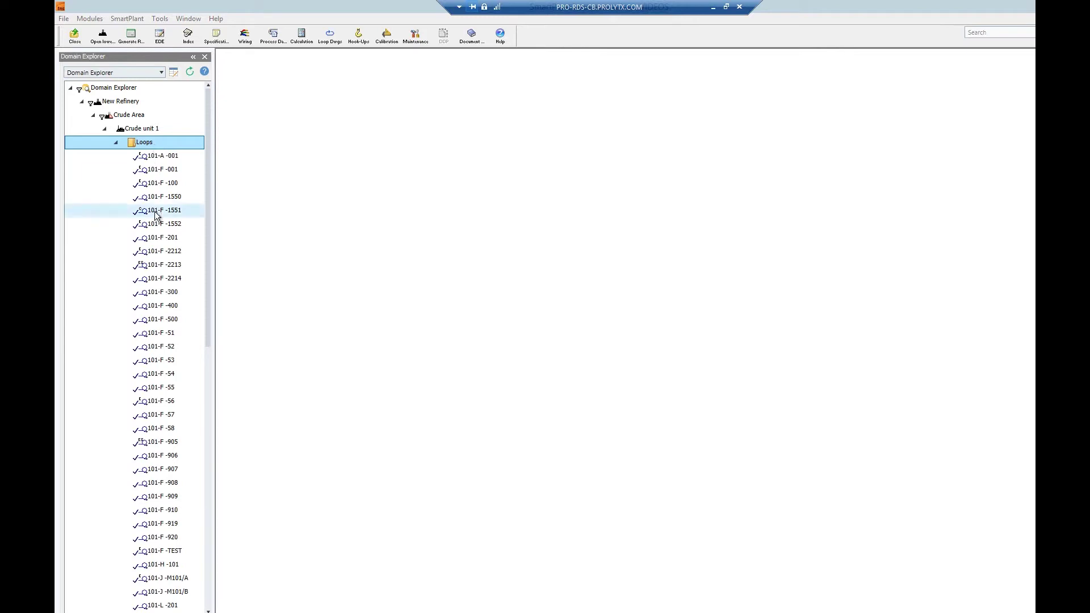
scroll(153, 210, down, 2)
scroll(155, 216, up, 2)
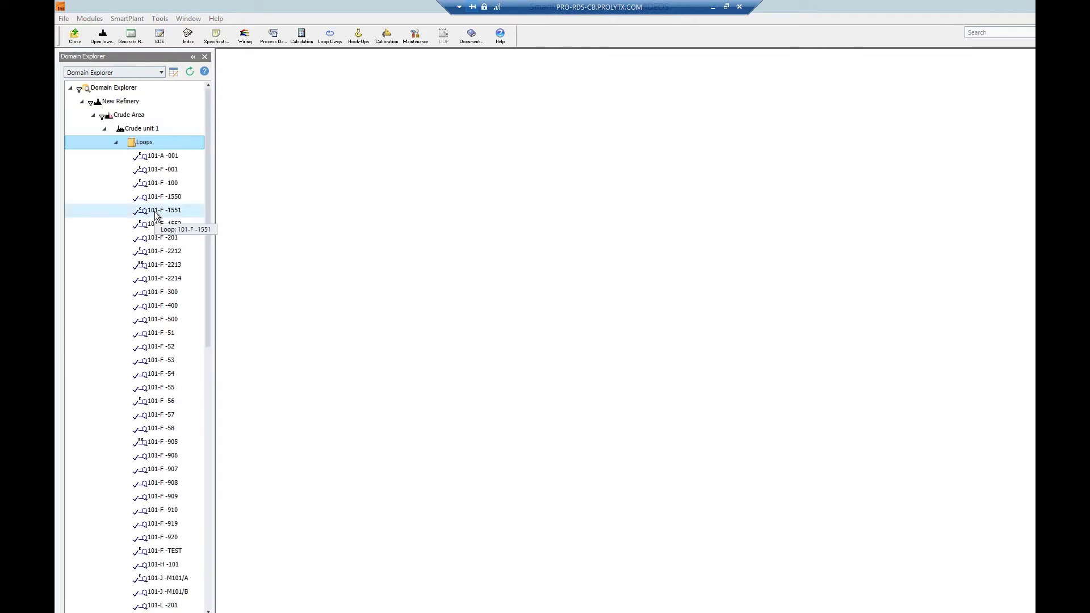
right_click(160, 145)
mouse_move(250, 149)
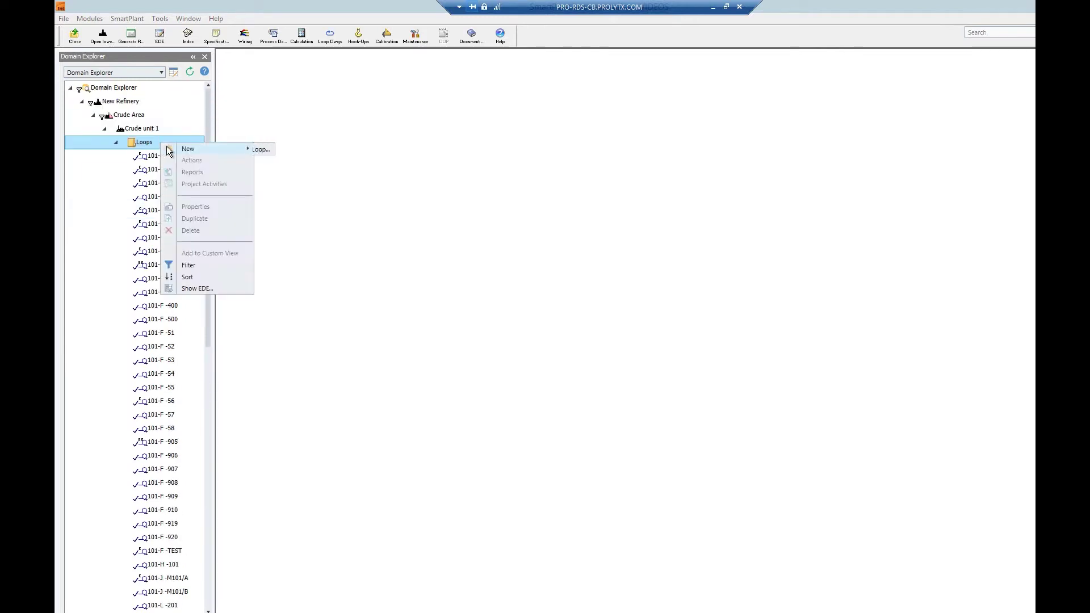
click(281, 149)
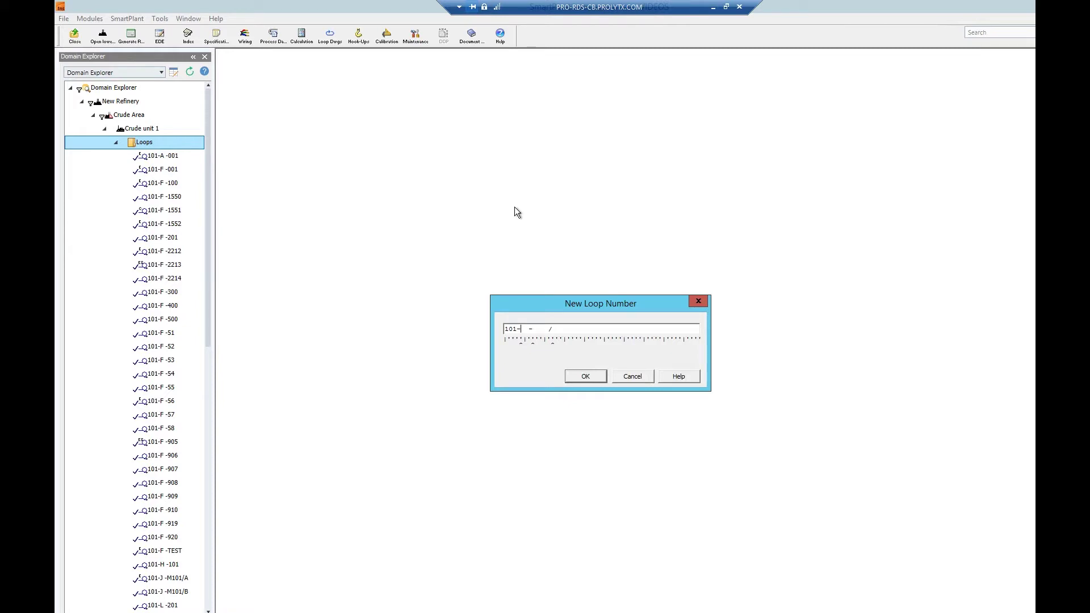
text(T -001)
click(579, 377)
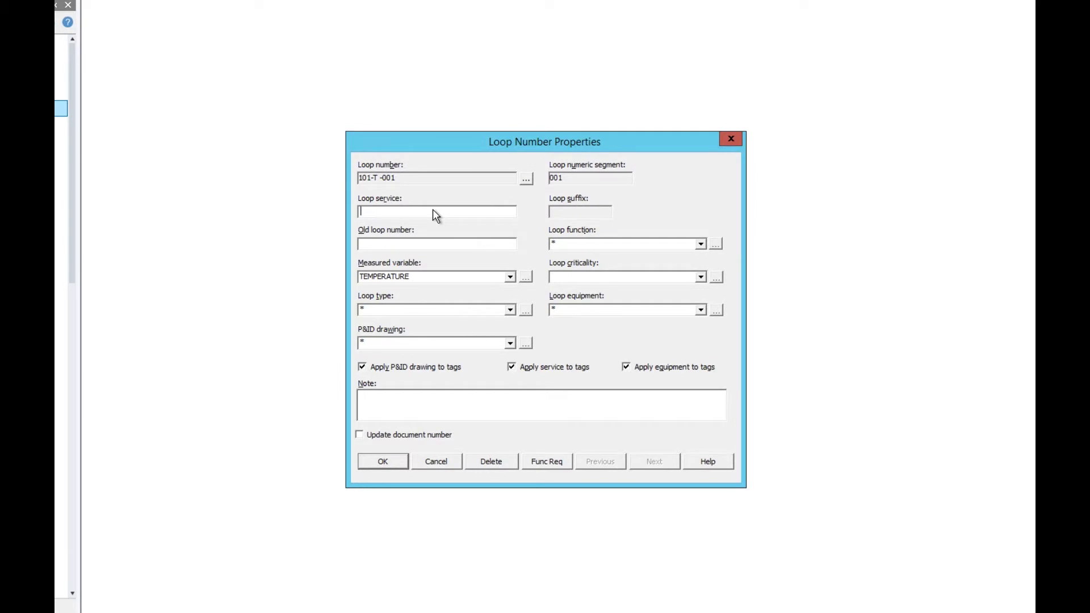
Step: Save the loop with service E102 OVERHEAD, Indication and Control, Local, equipment E102 and P&ID 100-PID01-001
text(E102 OVERHEAD)
click(596, 244)
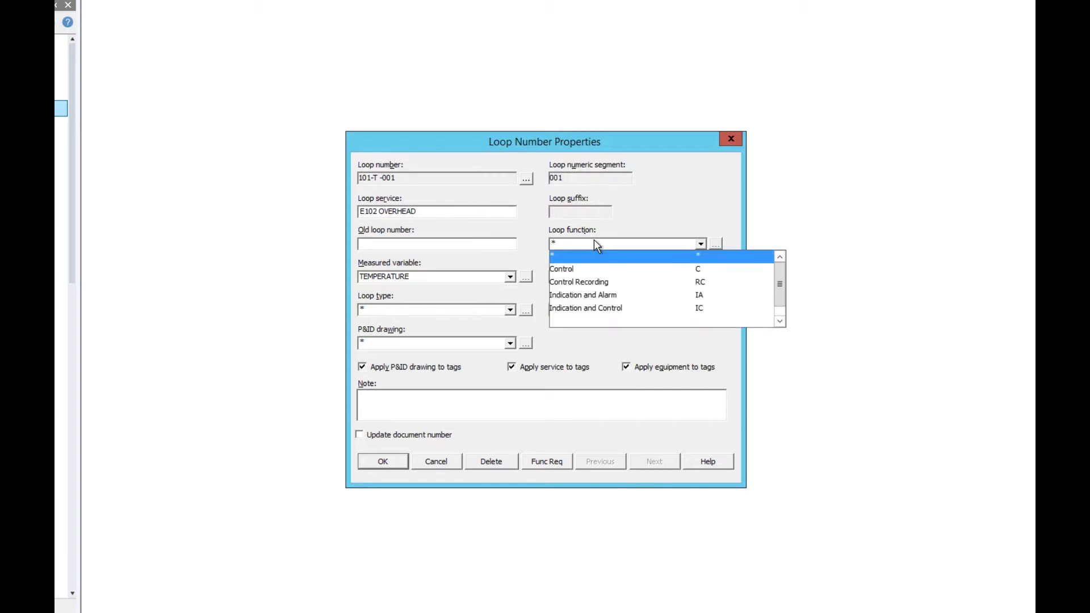
click(608, 308)
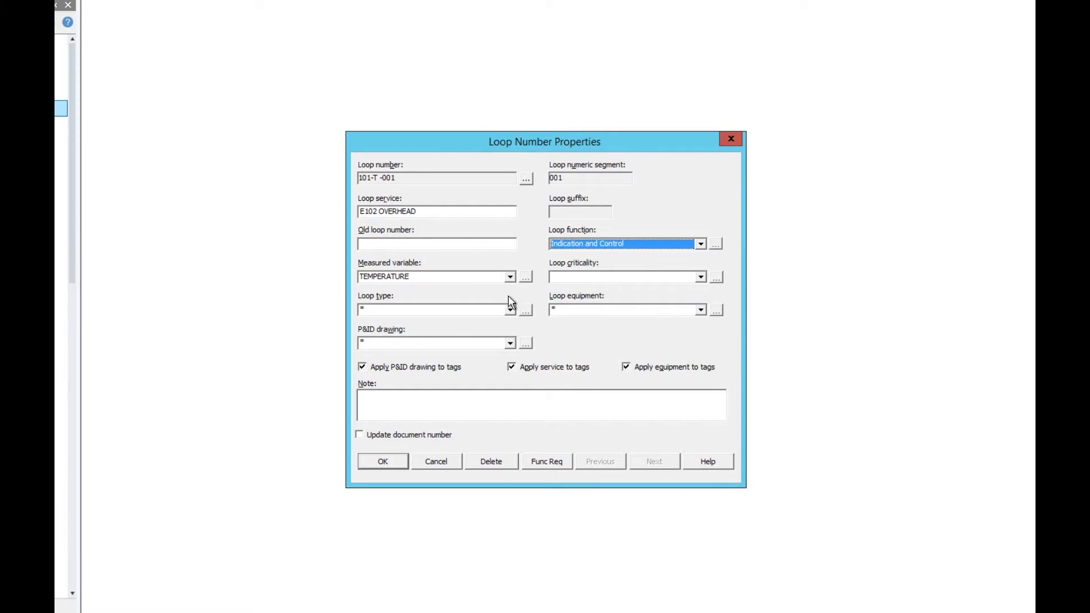
click(487, 311)
click(491, 366)
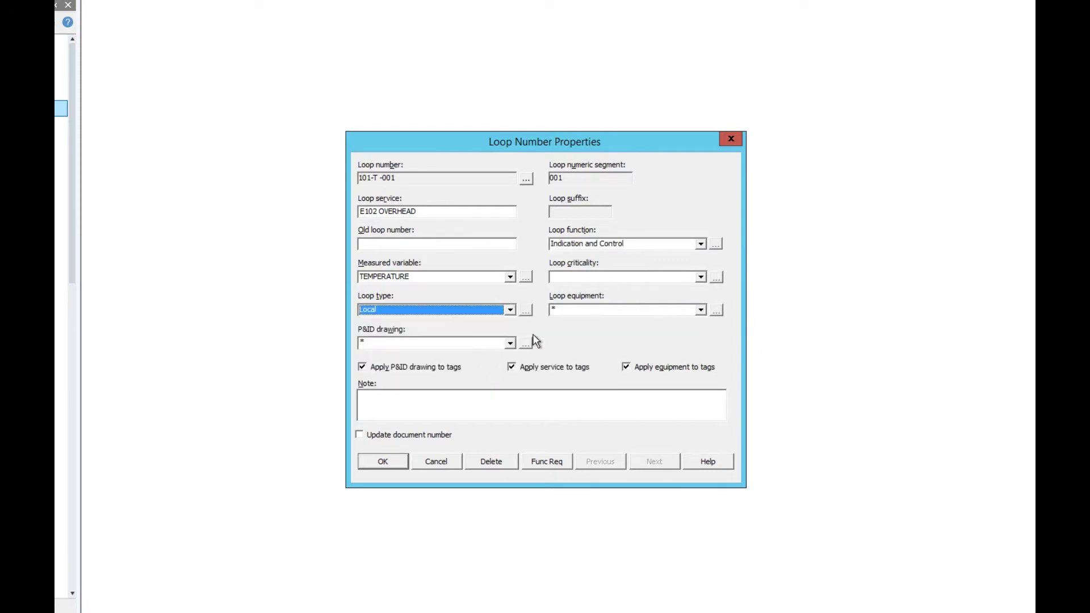
click(567, 314)
click(568, 361)
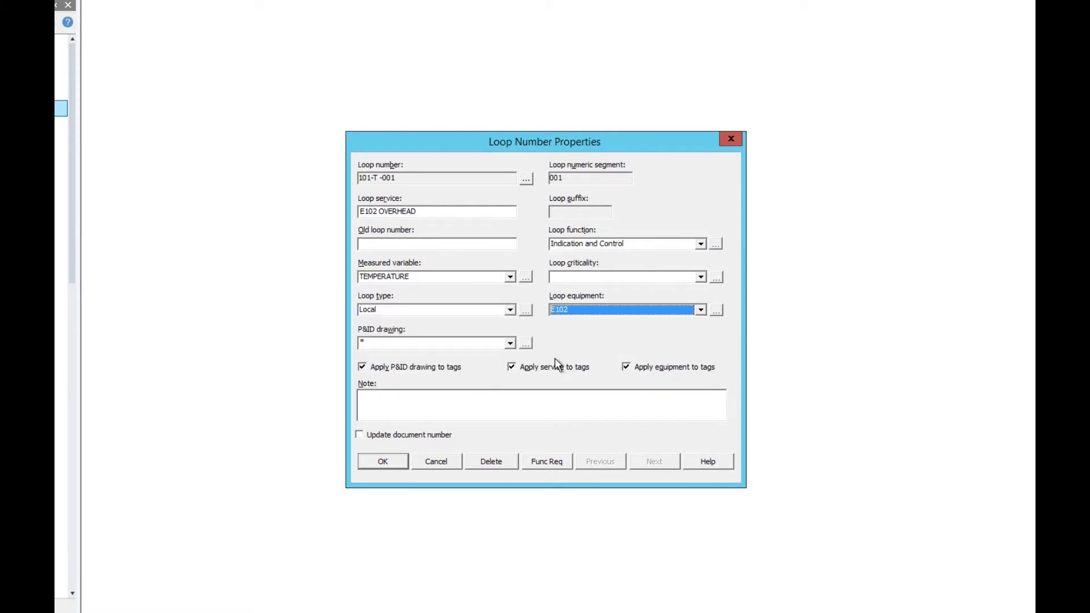
click(422, 349)
click(422, 369)
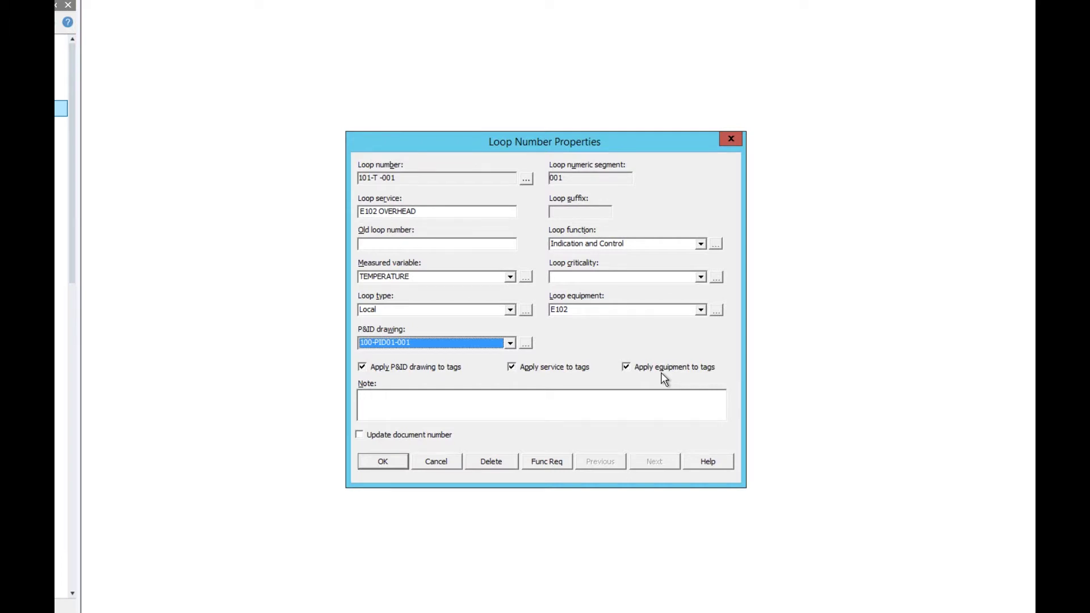
click(384, 462)
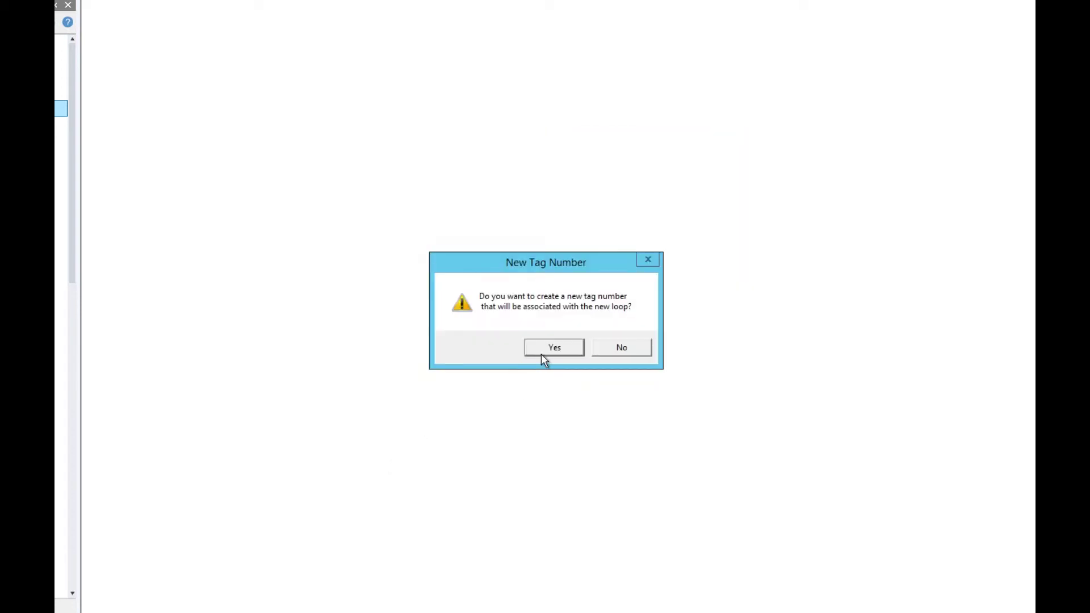
Step: Accept the new-tag prompt and create thermowell tag 101-TW -001 for the loop
click(546, 349)
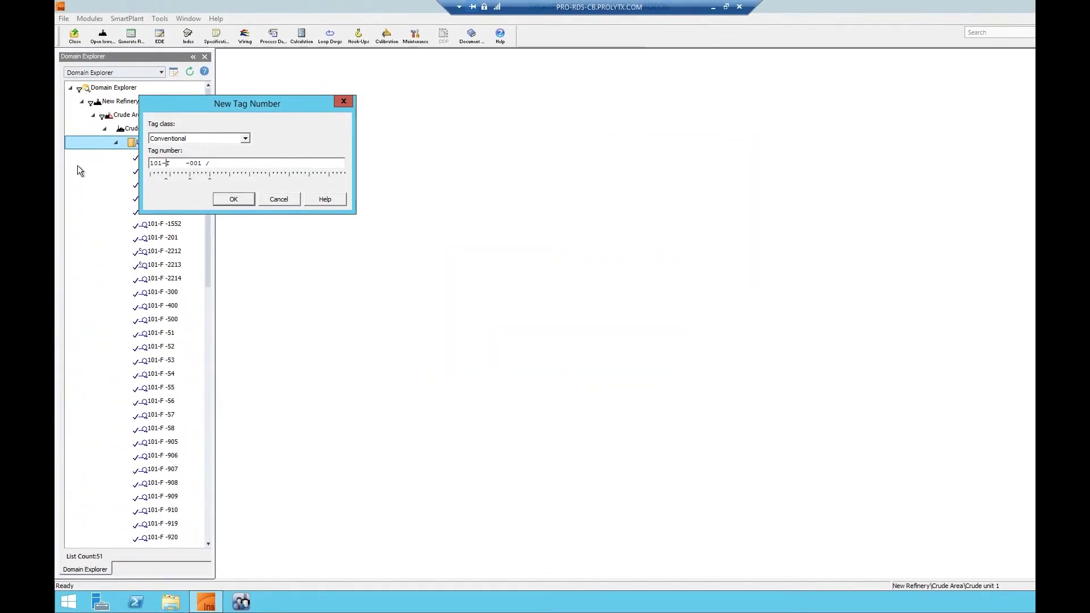
text(T)
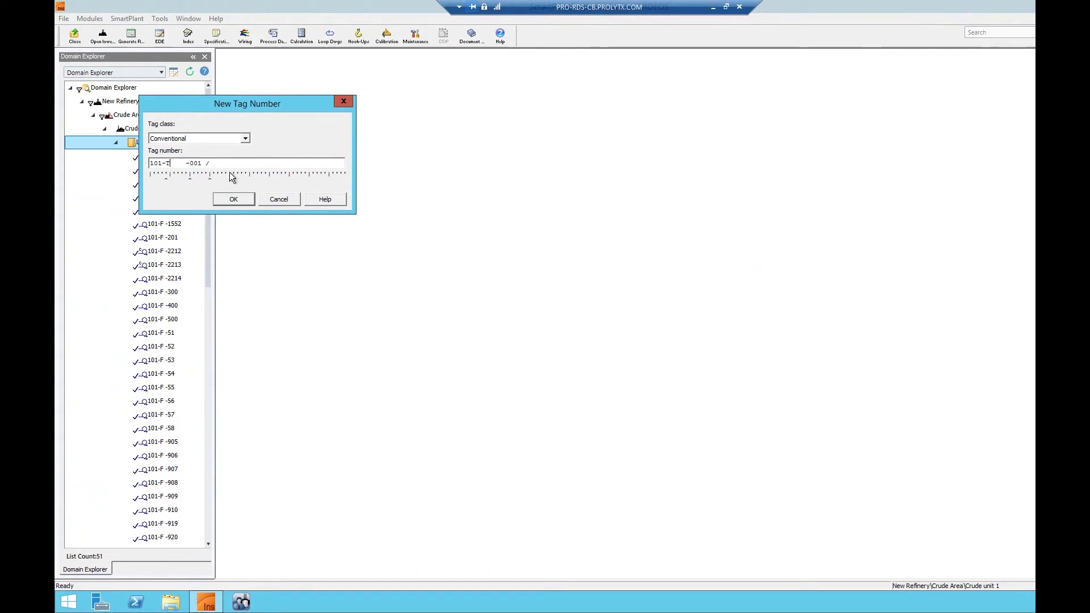
text(W)
click(230, 199)
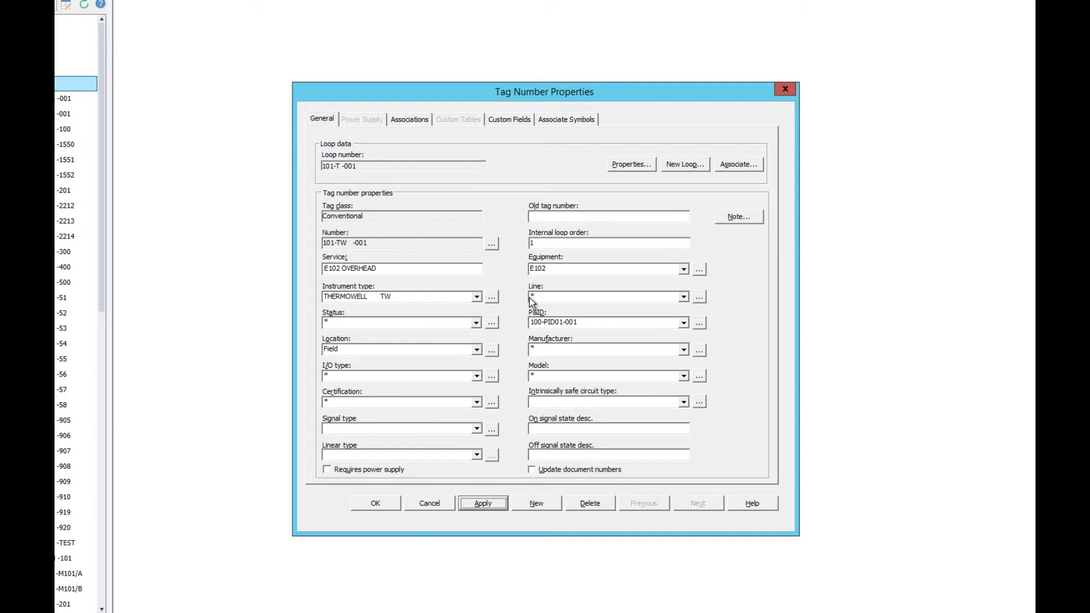
click(553, 301)
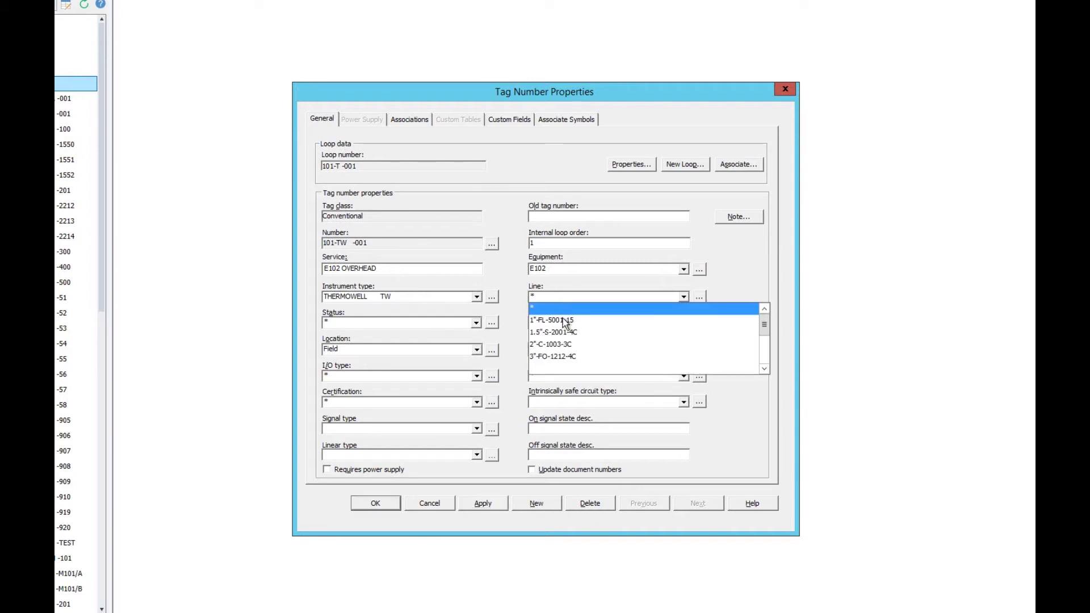
Step: Give tag 101-TW -001 line 1"-FL-5001-15, require power supply, and save it
click(563, 319)
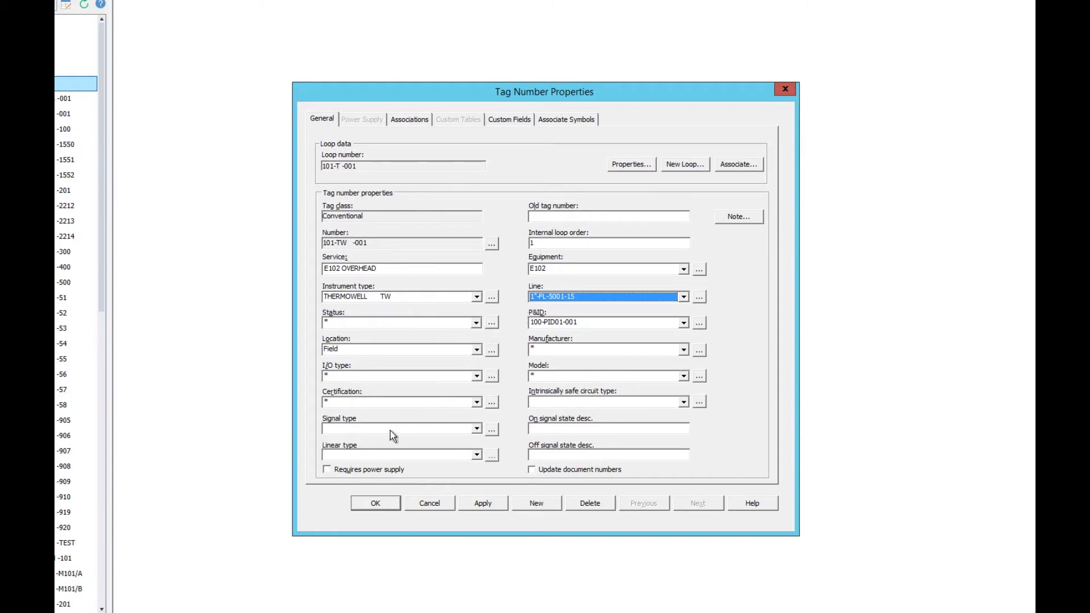
click(328, 468)
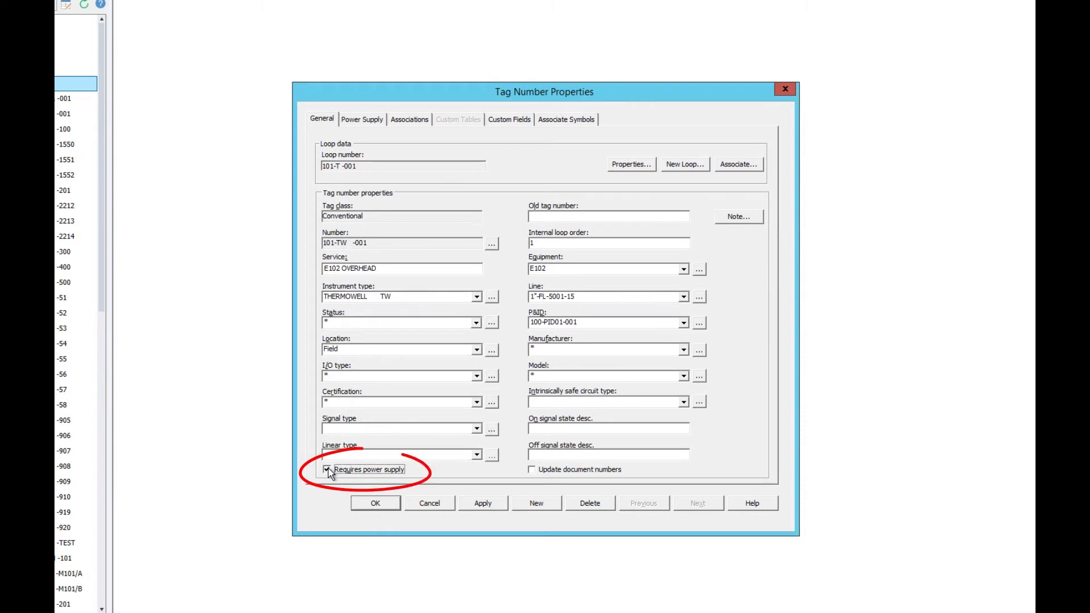
click(368, 119)
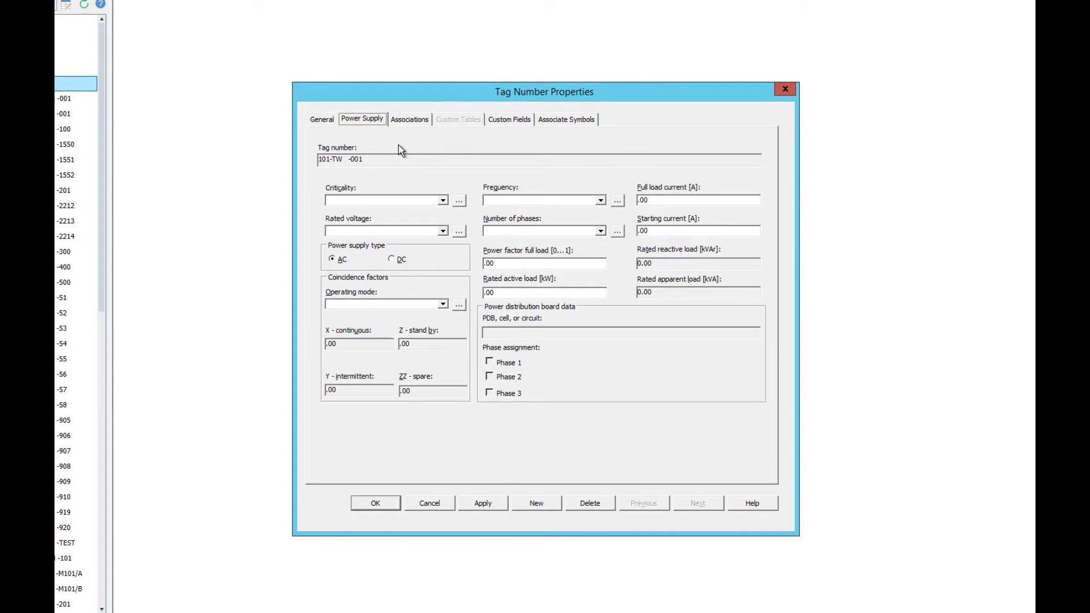
click(493, 120)
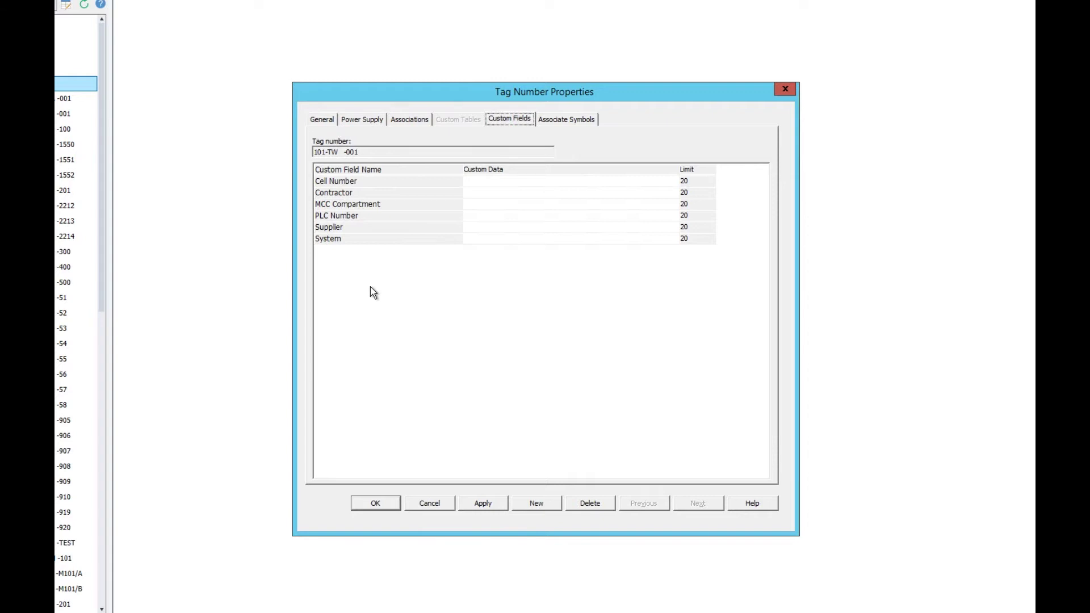
click(322, 120)
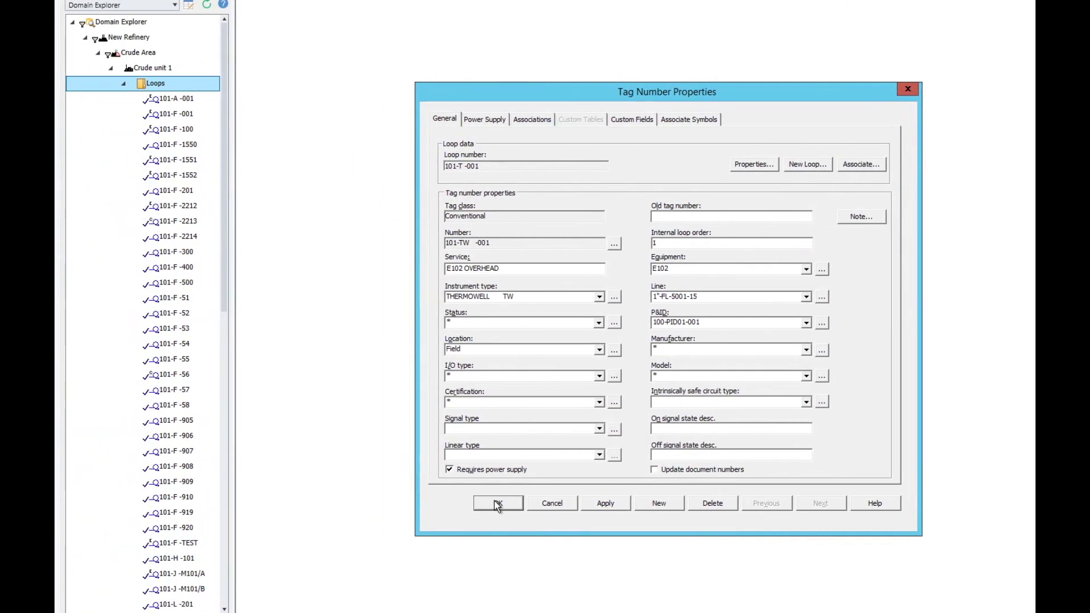
click(464, 503)
drag(227, 348, 226, 478)
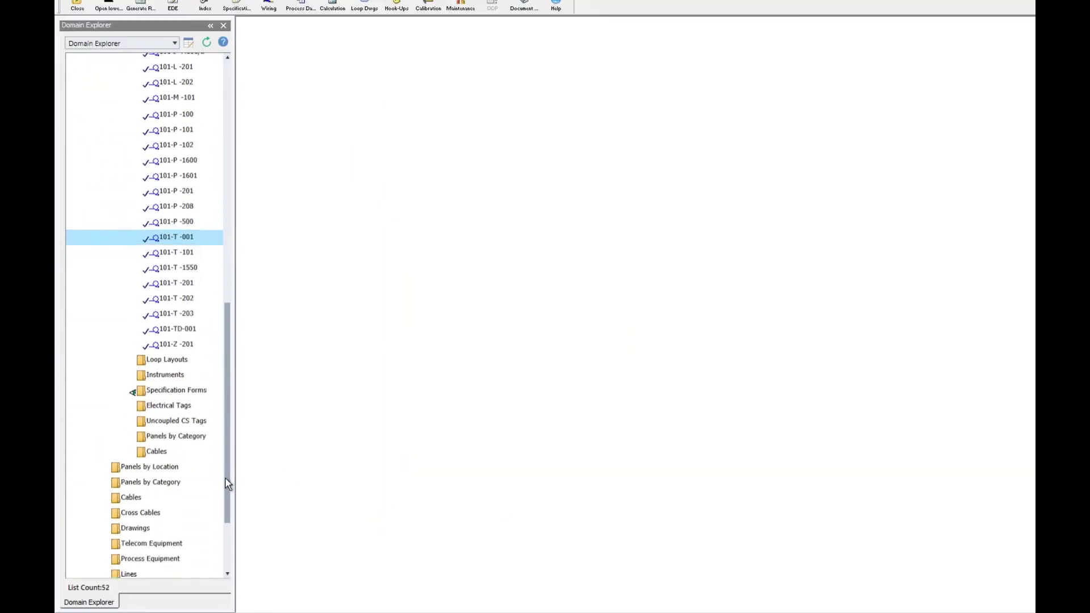
Step: Add thermocouple tag 101-TE -001 to loop 101-T -001
double_click(192, 238)
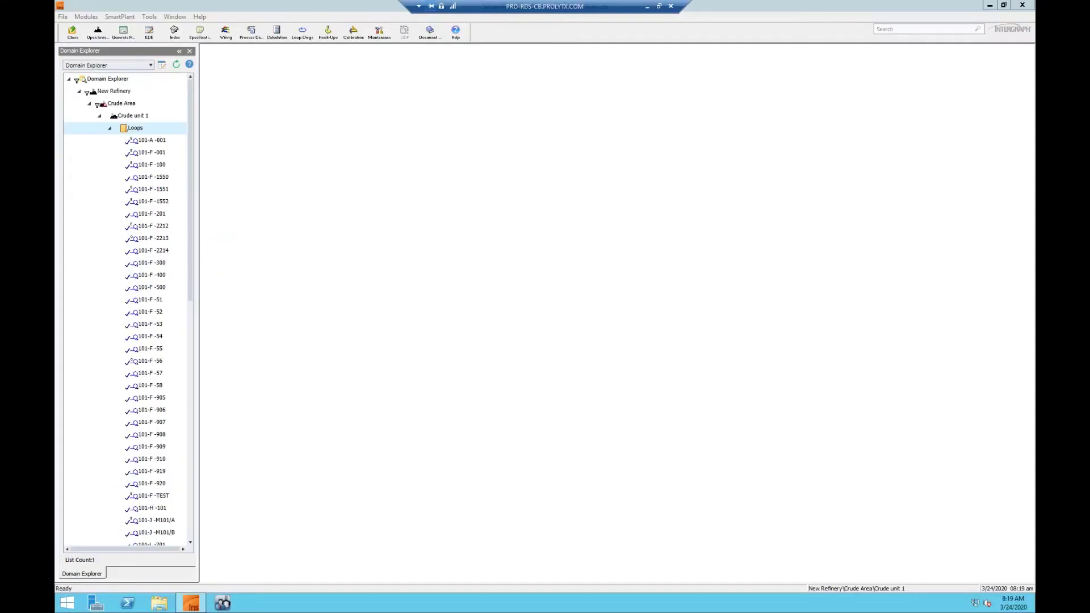
click(149, 131)
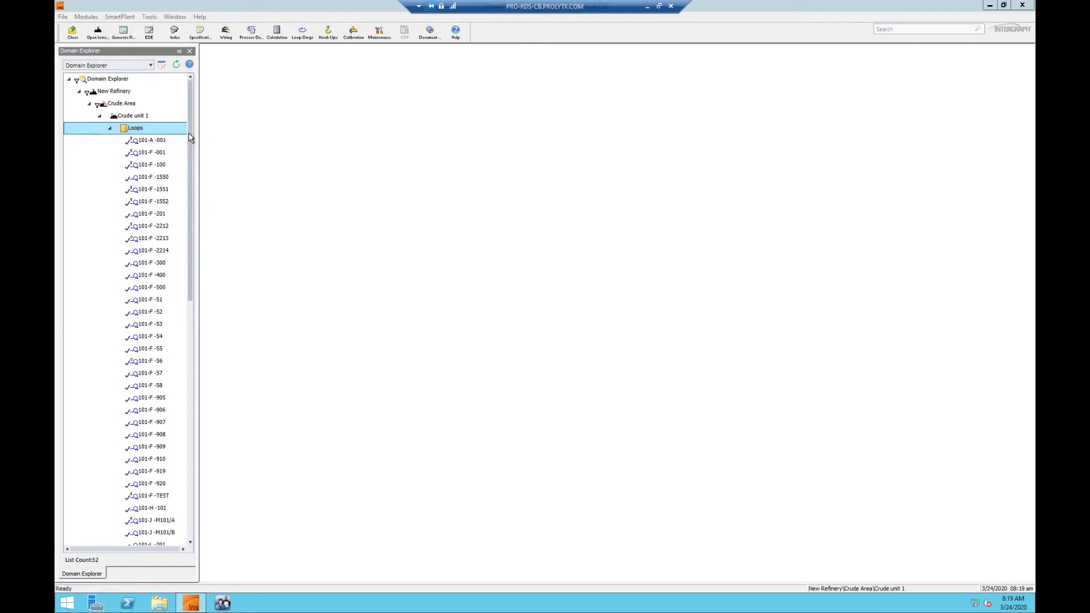
drag(190, 138, 190, 327)
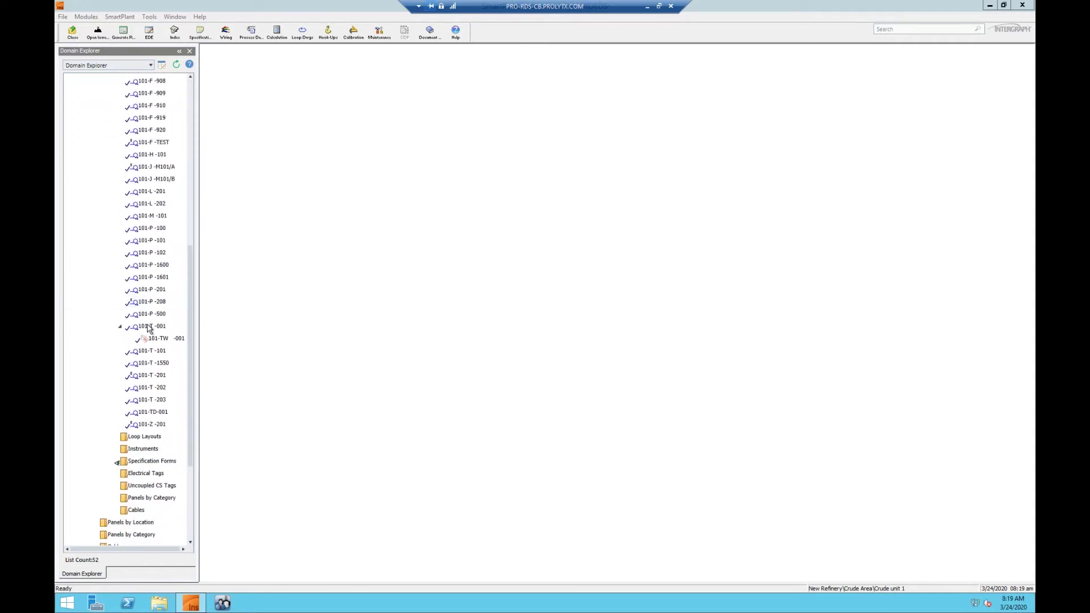
click(150, 328)
right_click(153, 330)
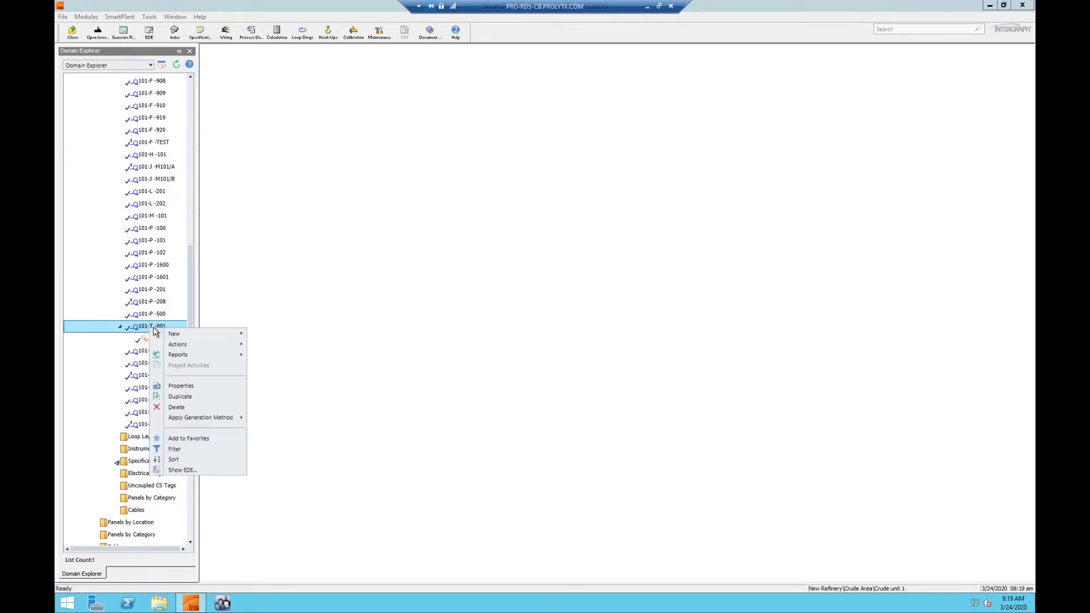
mouse_move(170, 335)
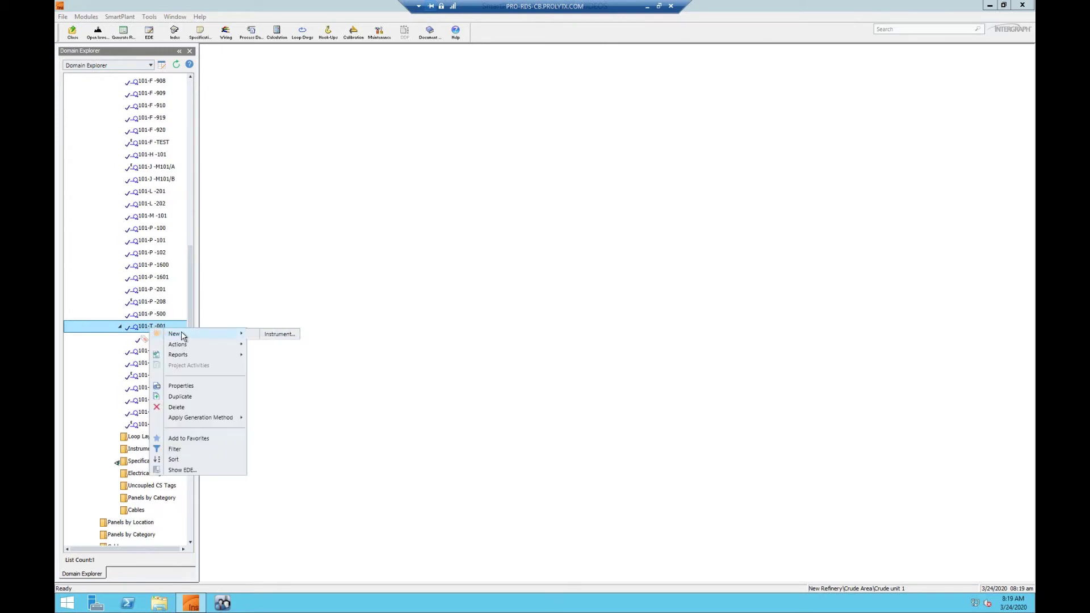
click(264, 336)
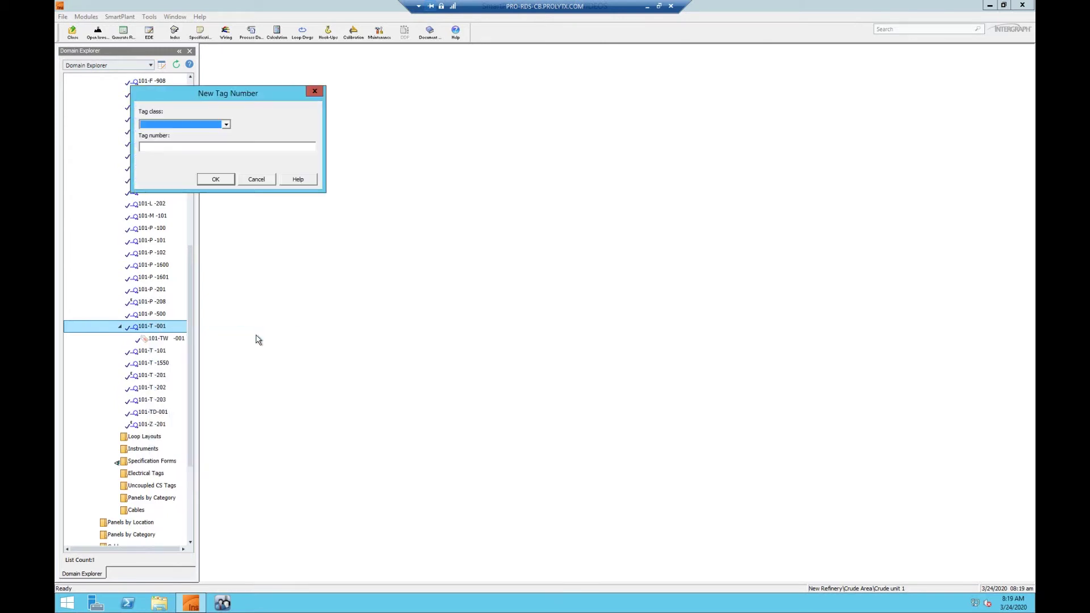
click(166, 146)
text(E)
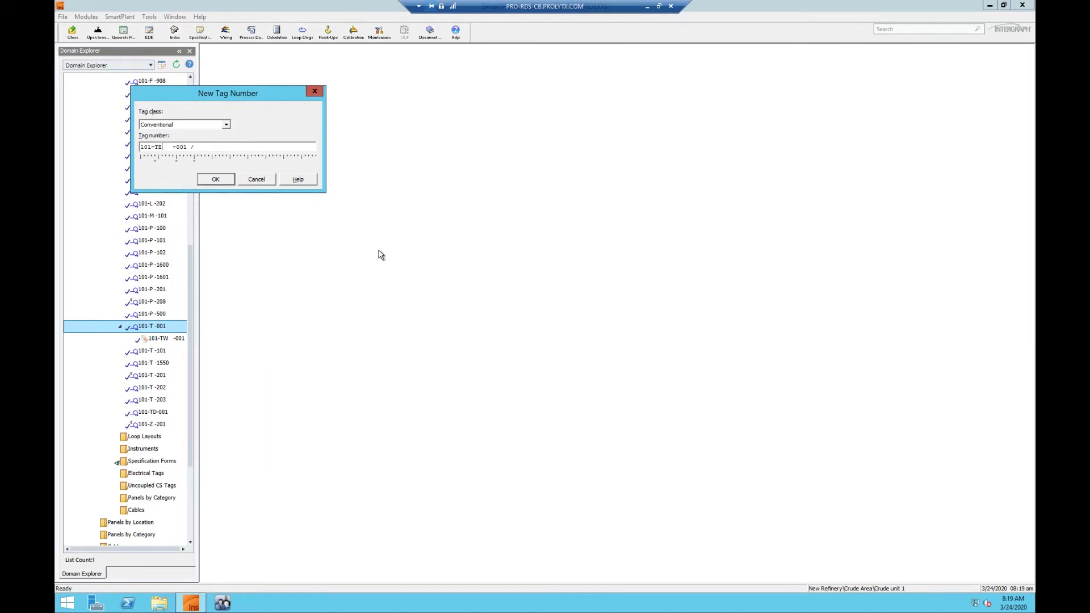
click(227, 180)
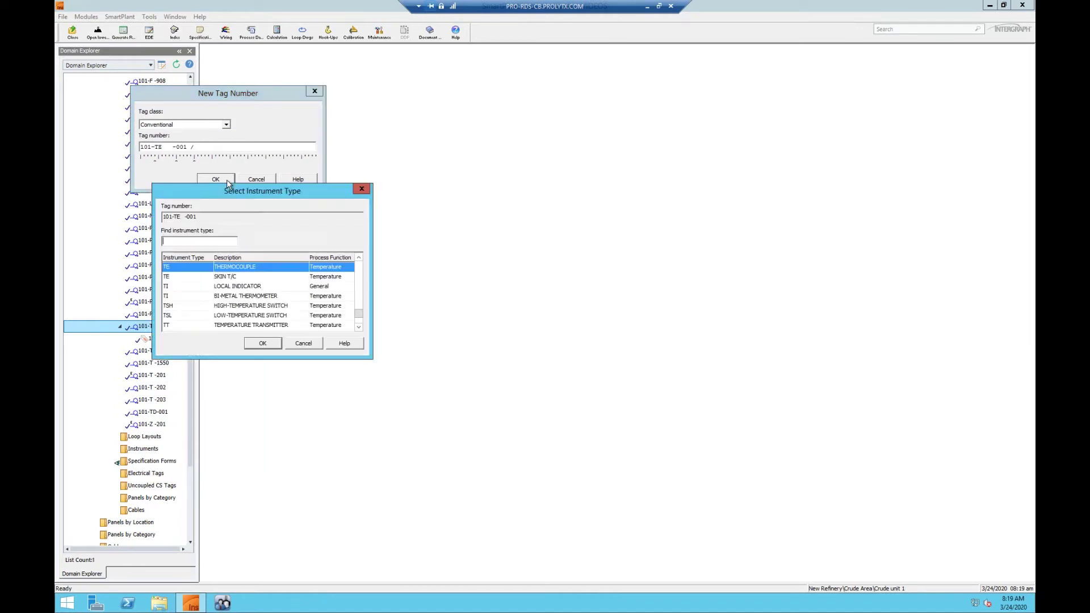
click(261, 344)
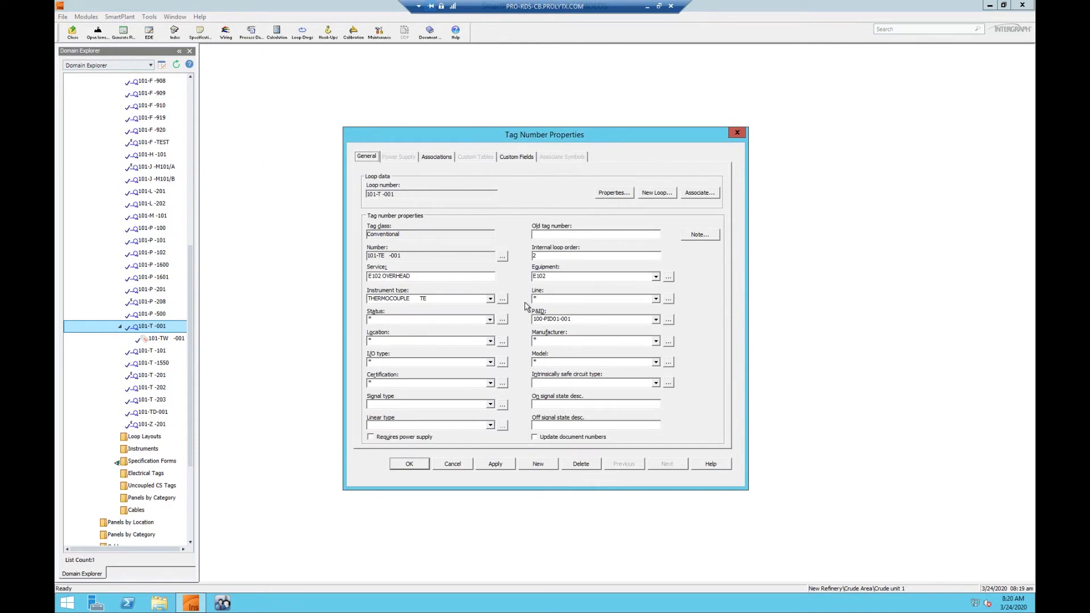
Step: Assign line 1"-FL-5001-15 to tag 101-TE -001 and save it
click(581, 301)
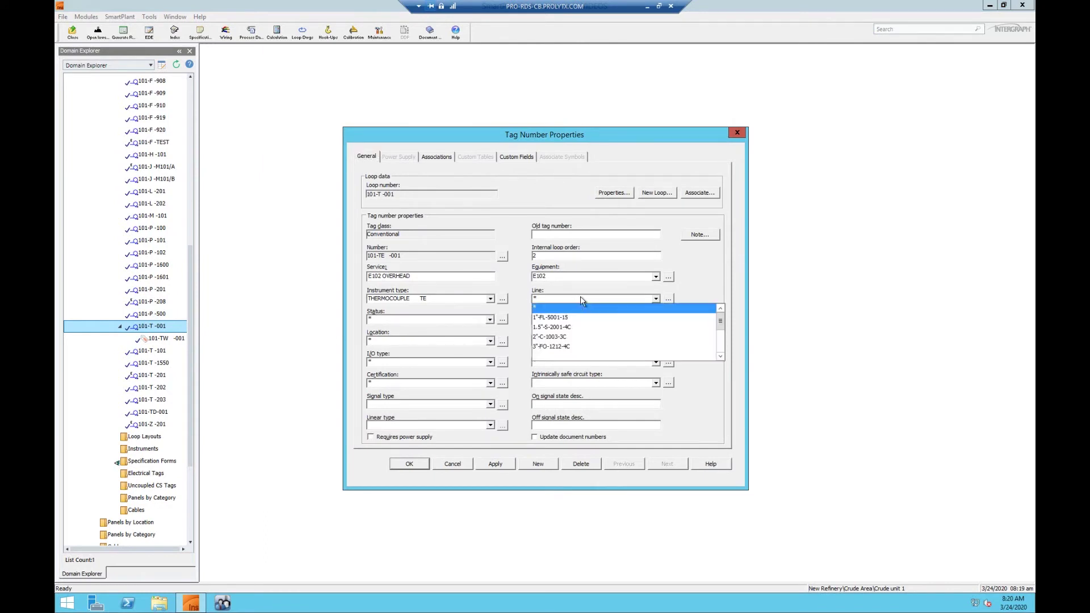
click(566, 319)
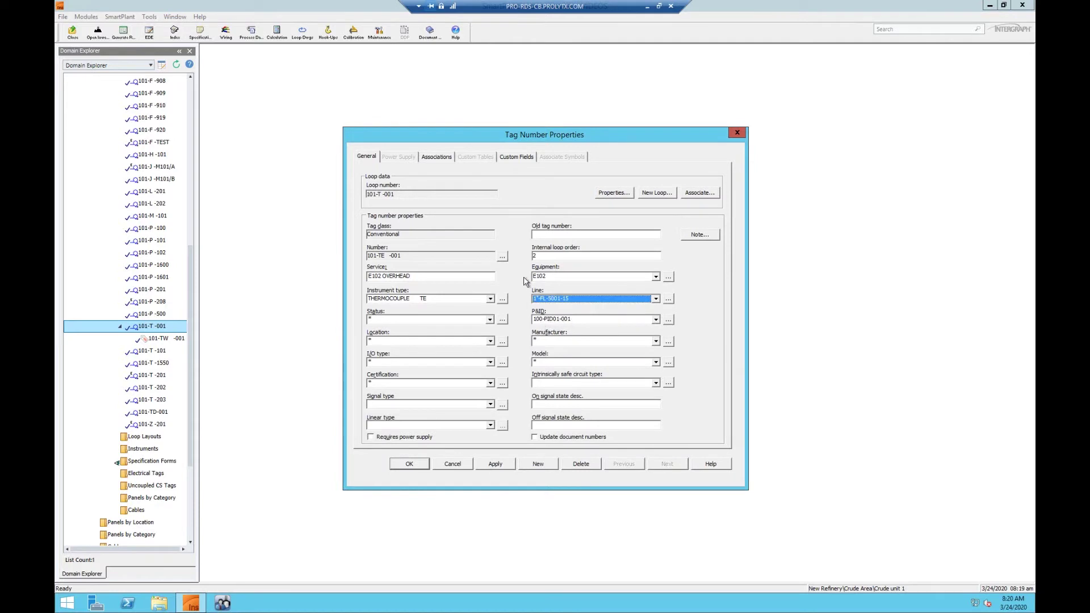
click(410, 464)
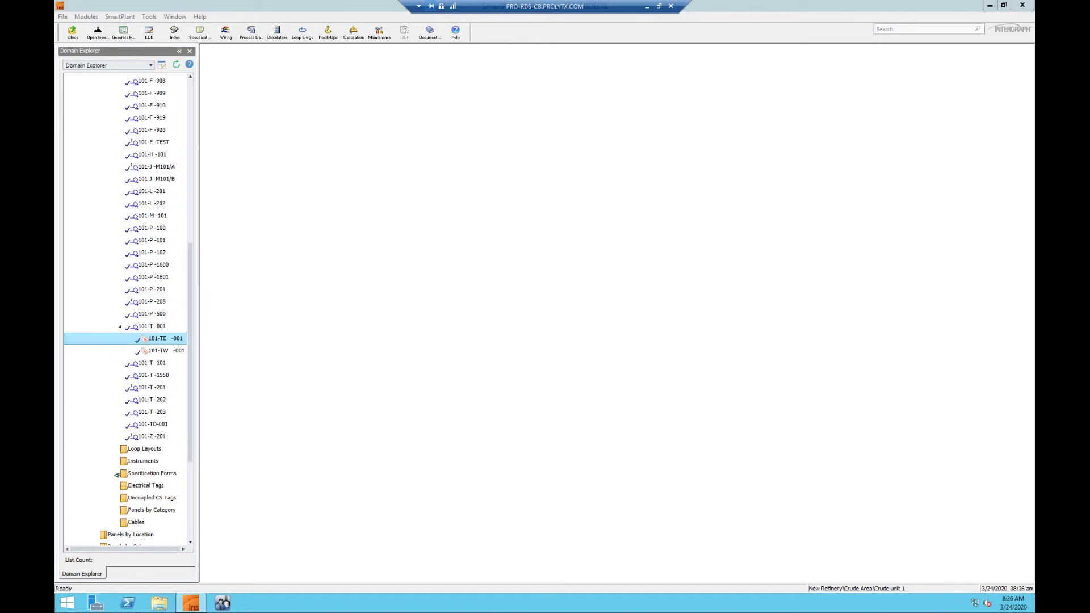
Step: Collapse the Loops folder and bring up the Instruments folder's context menu
drag(191, 307, 202, 117)
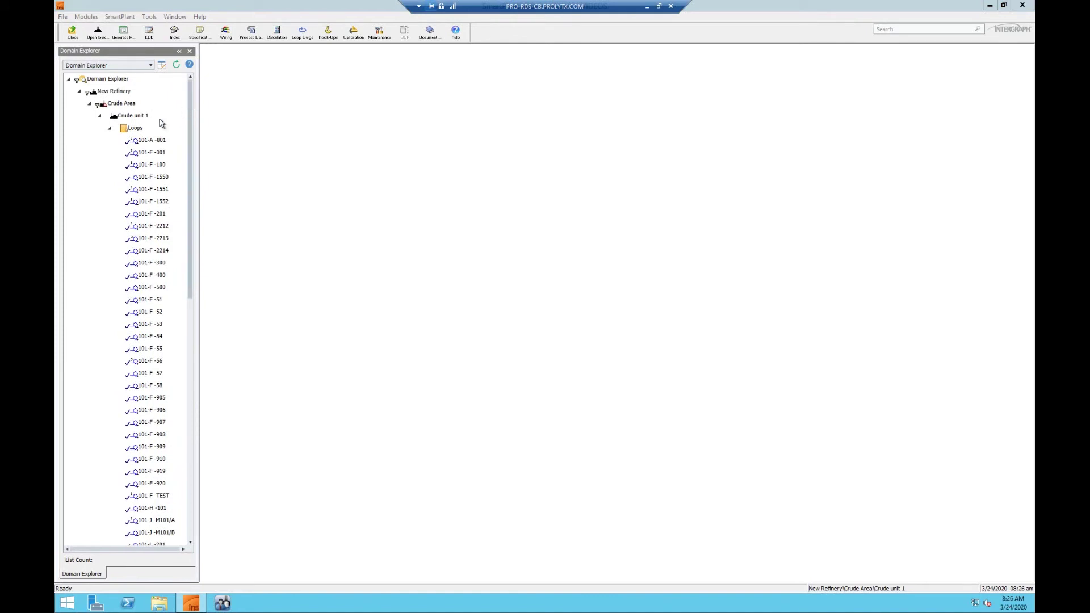
click(110, 128)
click(143, 158)
right_click(142, 155)
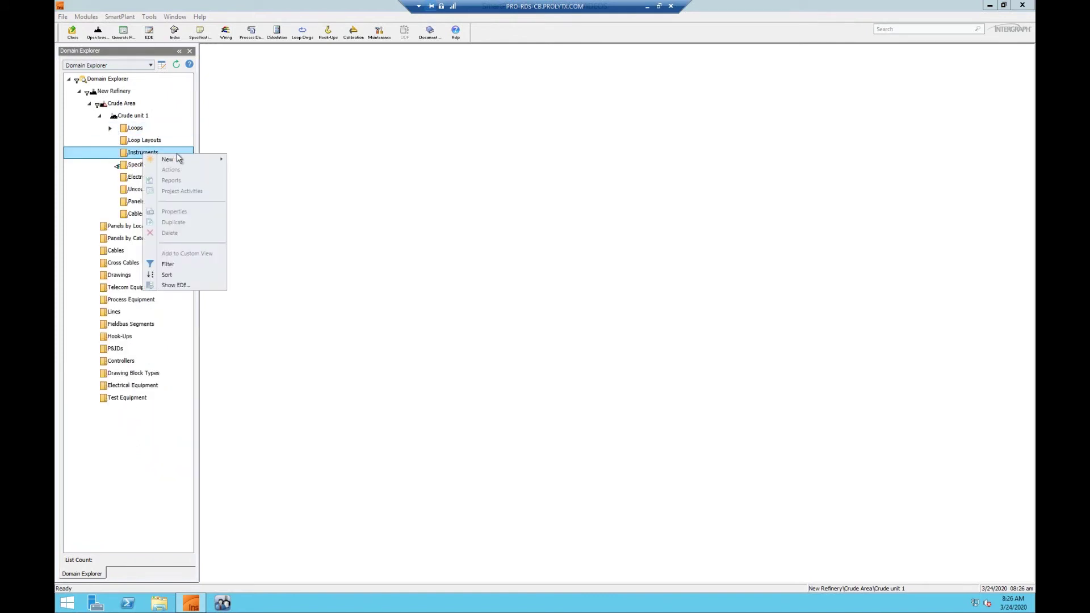
Step: Create temperature transmitter tag 101-TT -001 assigned to loop 101-T -001
mouse_move(183, 161)
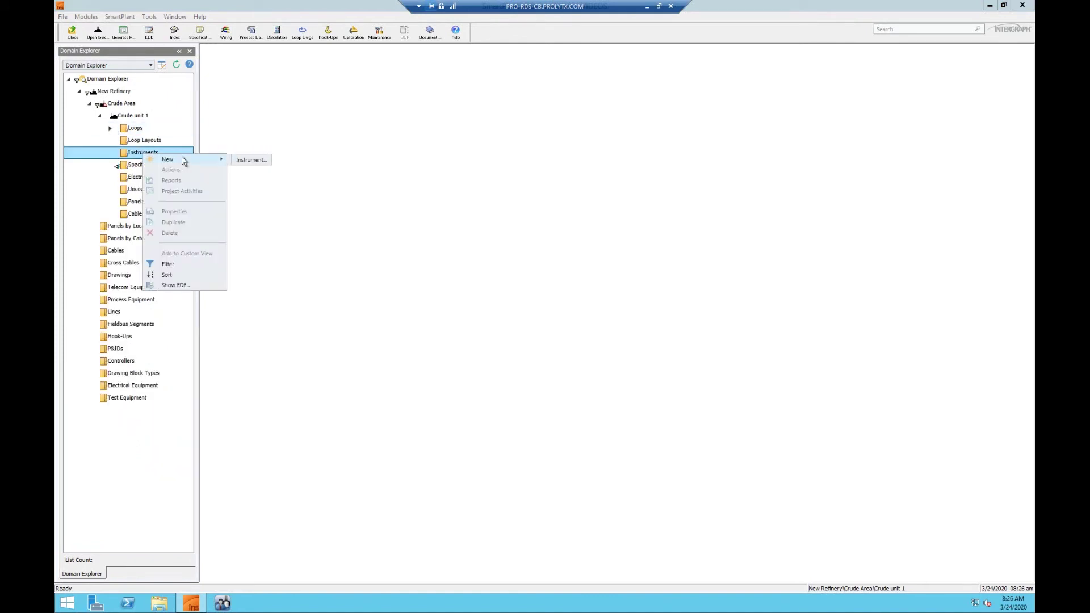
click(265, 159)
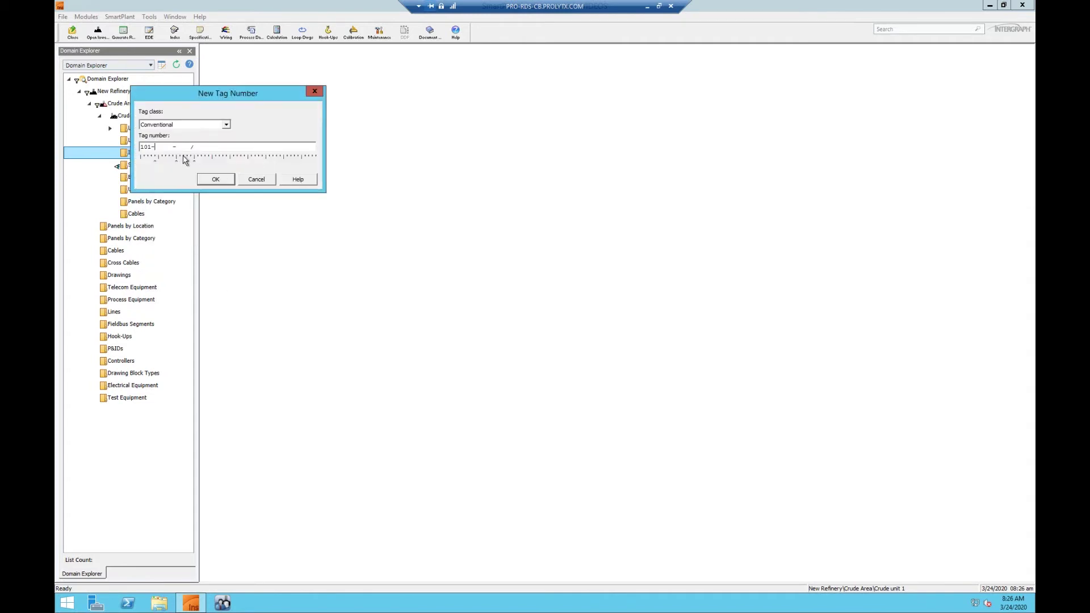
text(TT   -001)
key(Return)
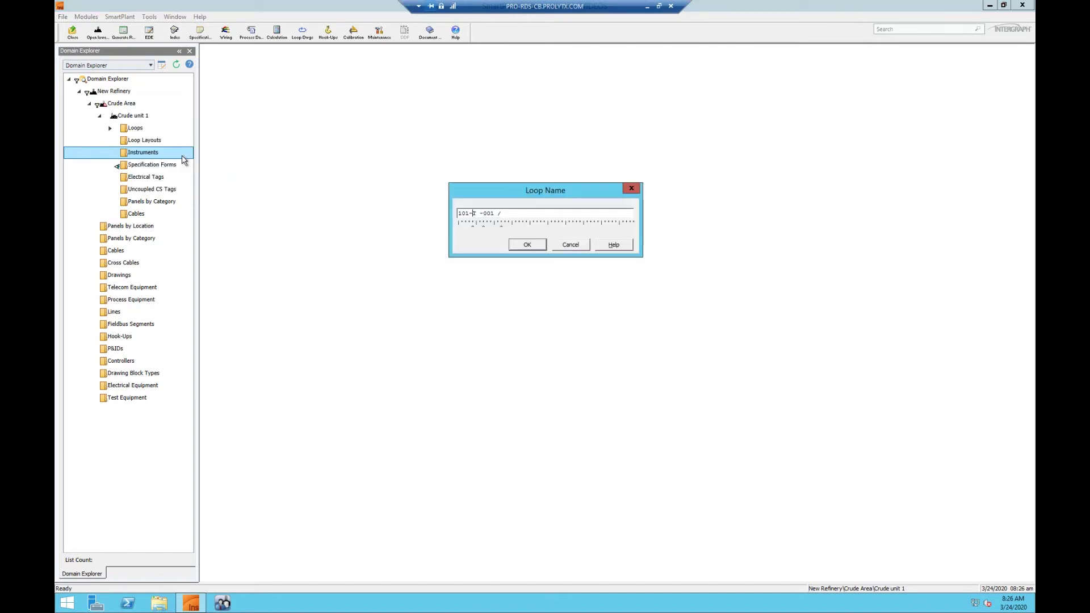
click(527, 245)
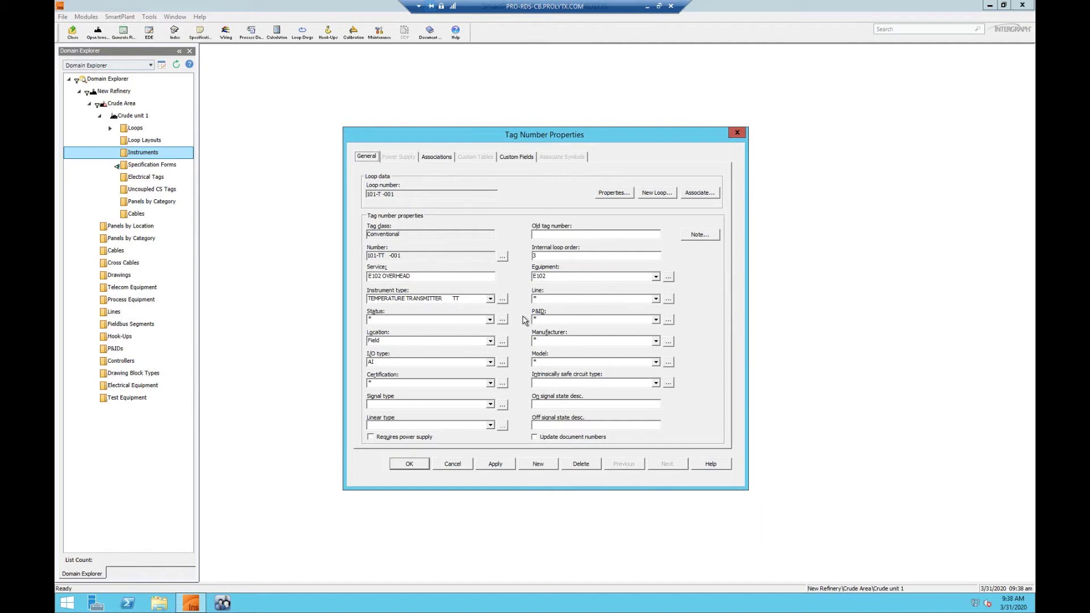
Step: Set tag 101-TT -001's P&ID drawing to 100-PID01-001 and save the tag
click(549, 322)
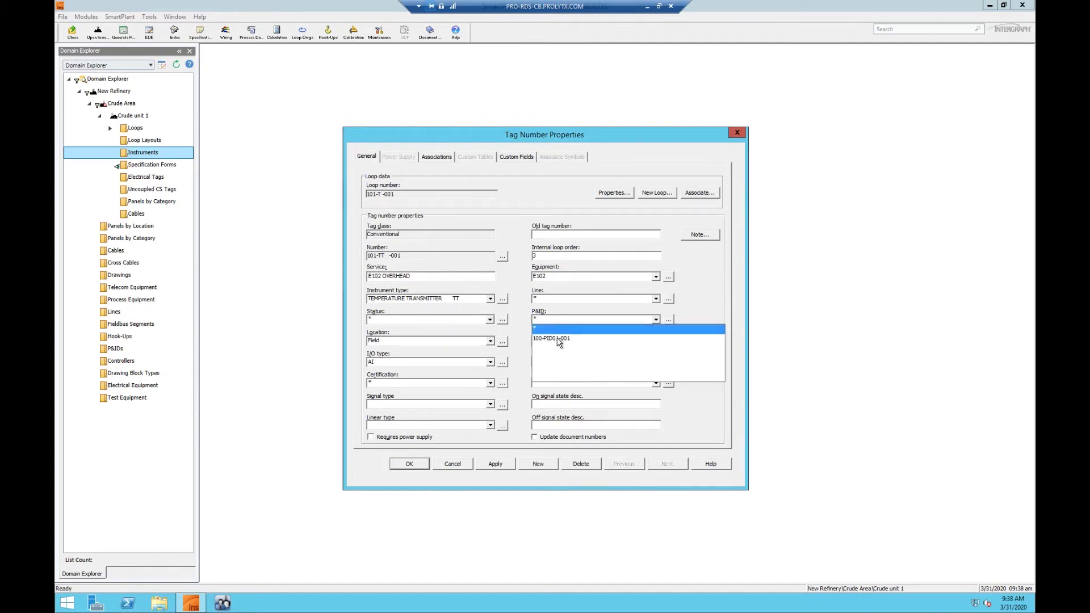
click(558, 340)
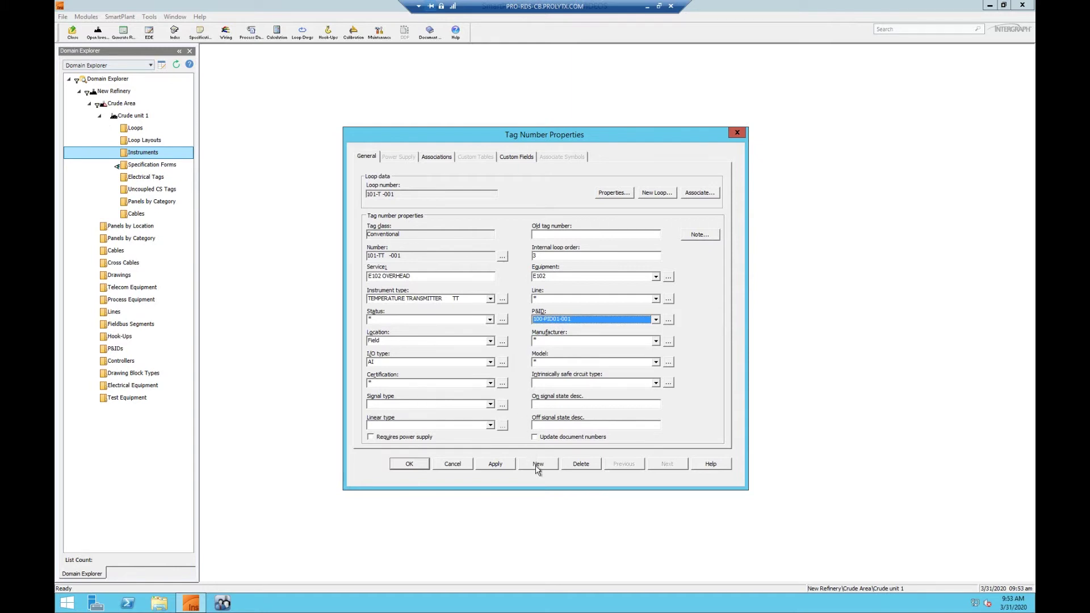
click(537, 465)
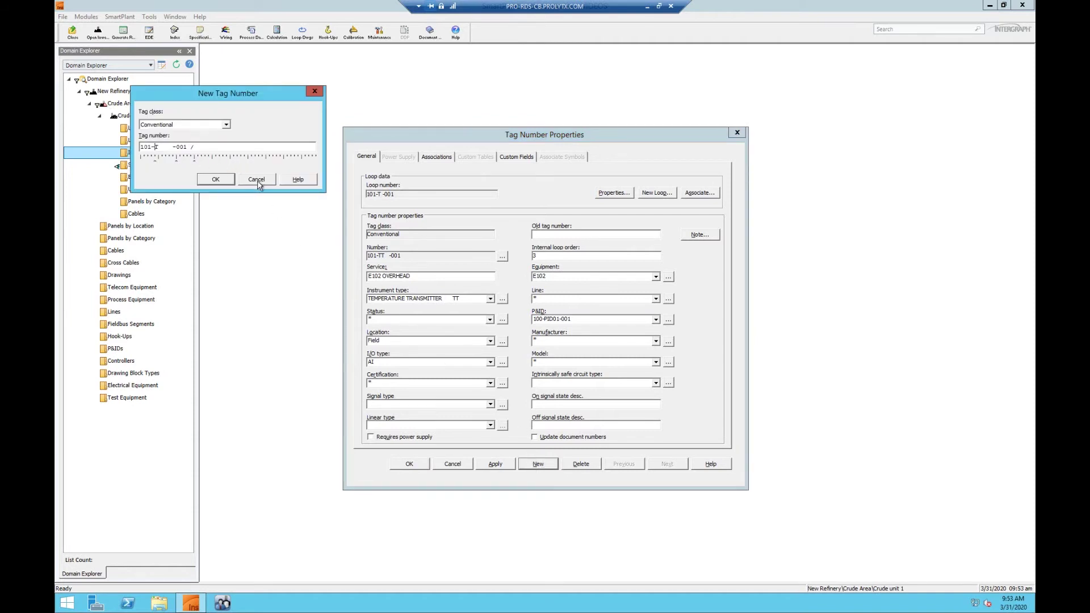
click(256, 181)
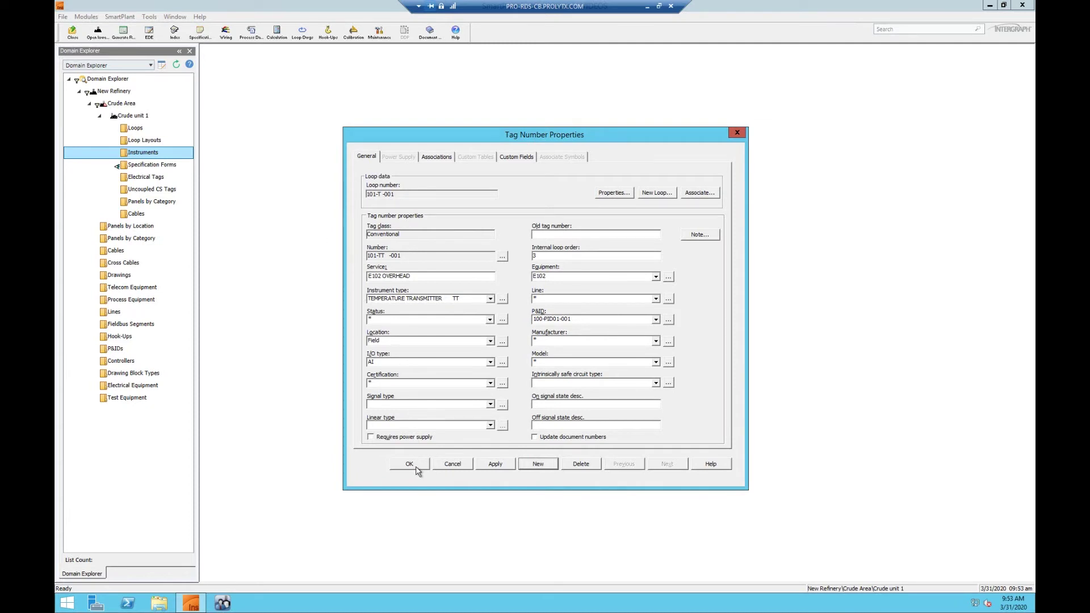
click(410, 464)
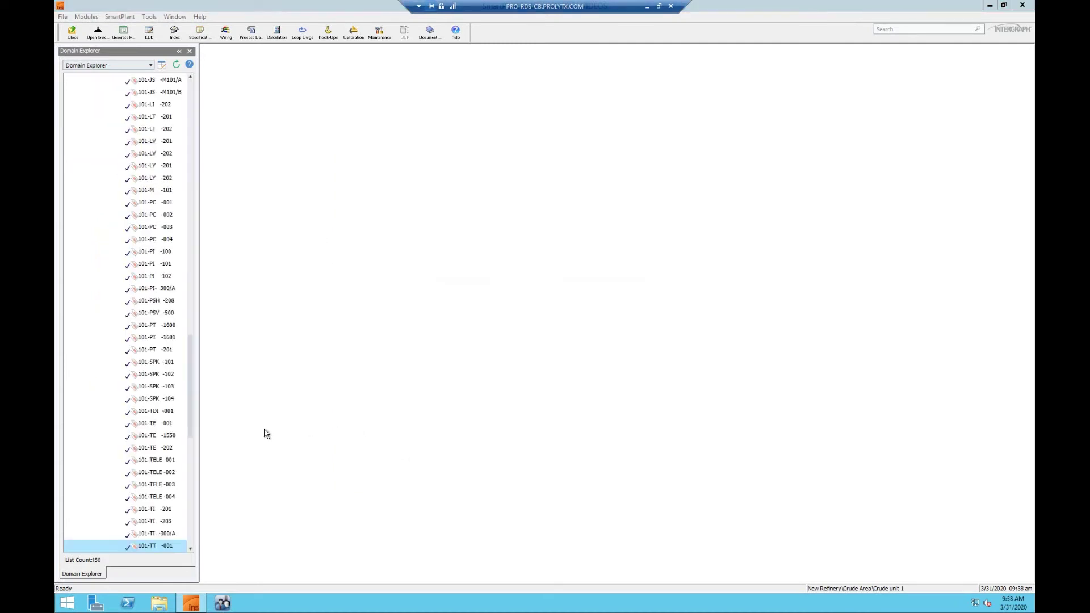
Step: Collapse the Instruments folder and expand the Loops folder of Crude unit 1
drag(192, 384, 192, 447)
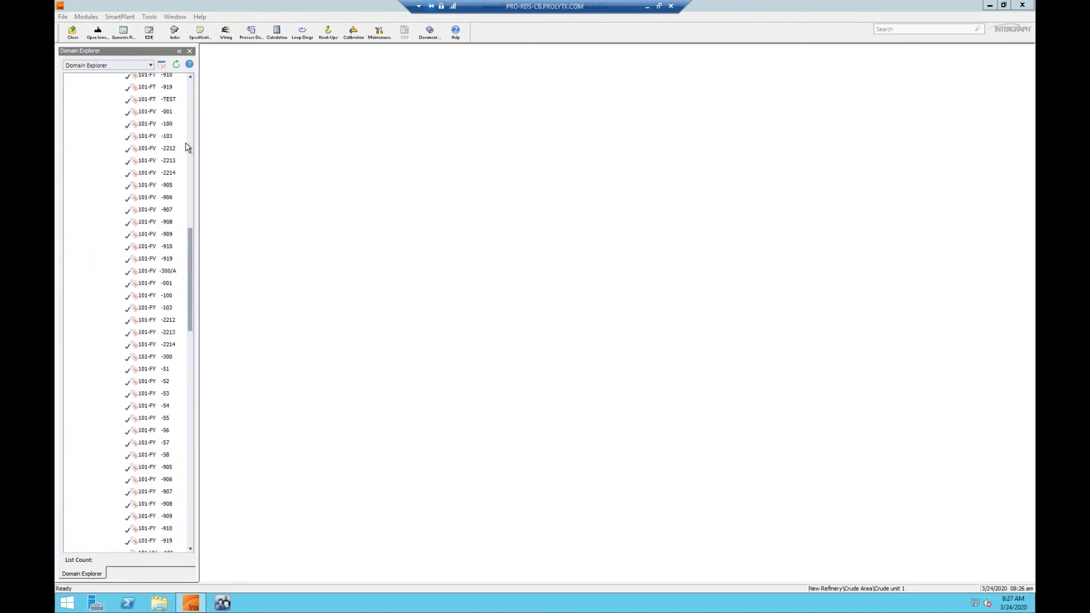
scroll(187, 148, up, 15)
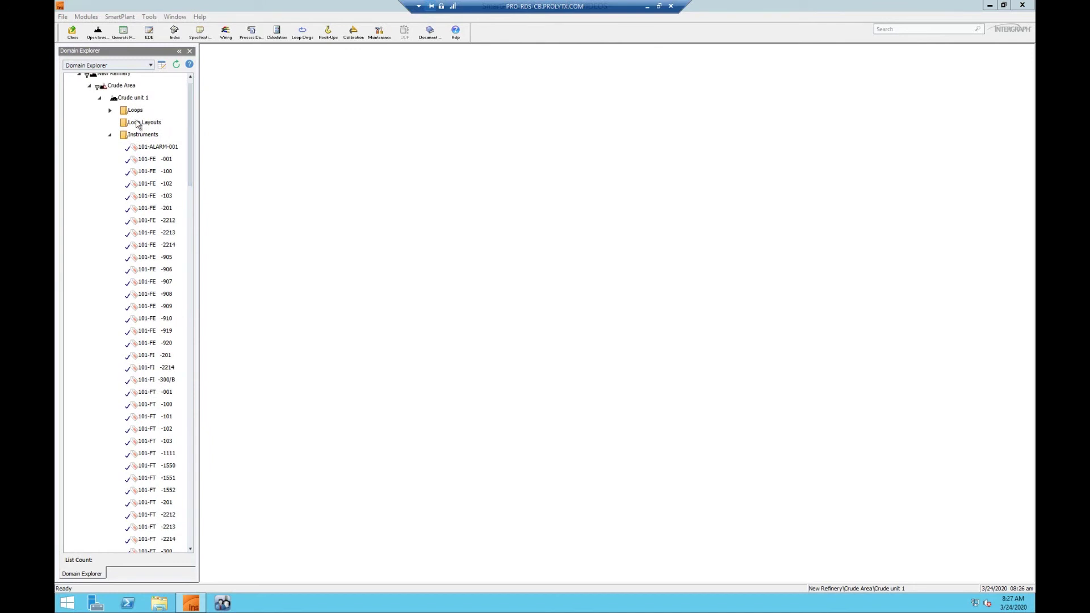
click(111, 137)
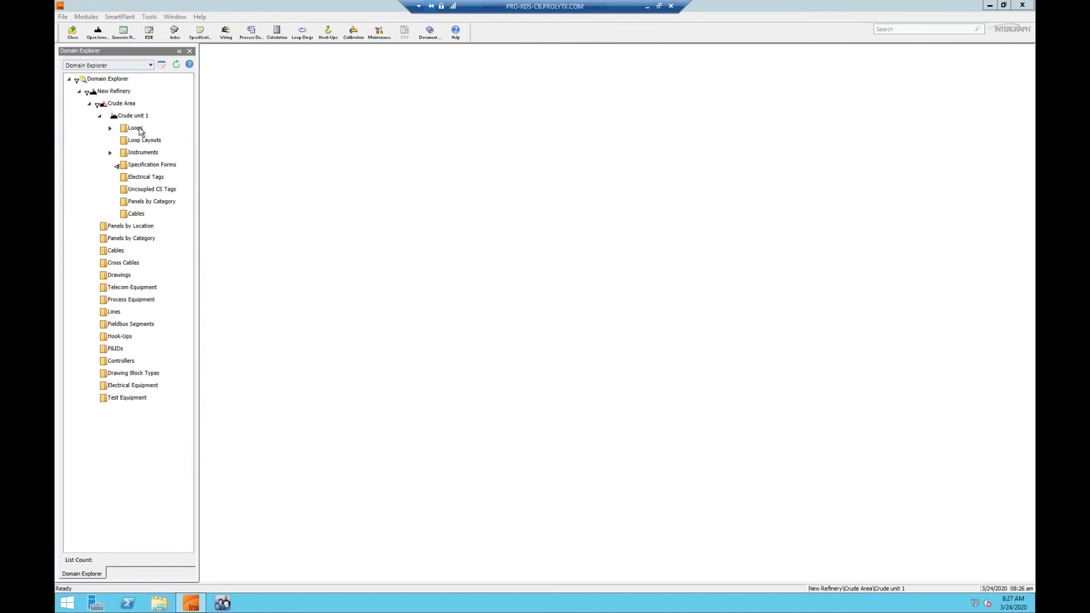
click(135, 128)
double_click(143, 130)
Step: Expand loop 101-T -001 to list tags 101-TE -001, 101-TT -001 and 101-TW -001
drag(187, 160, 186, 311)
double_click(159, 343)
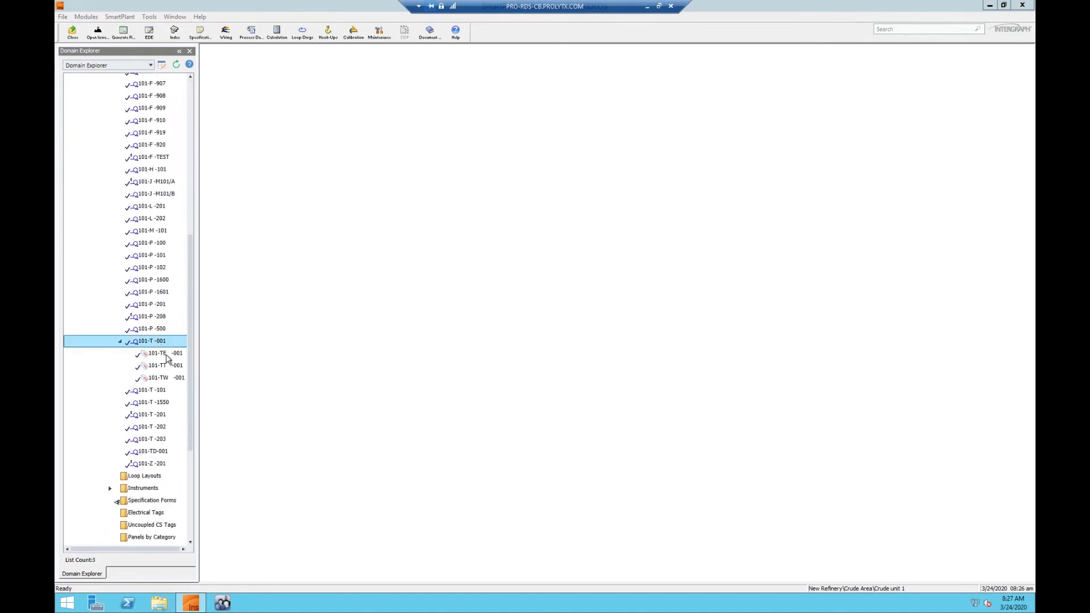
click(172, 363)
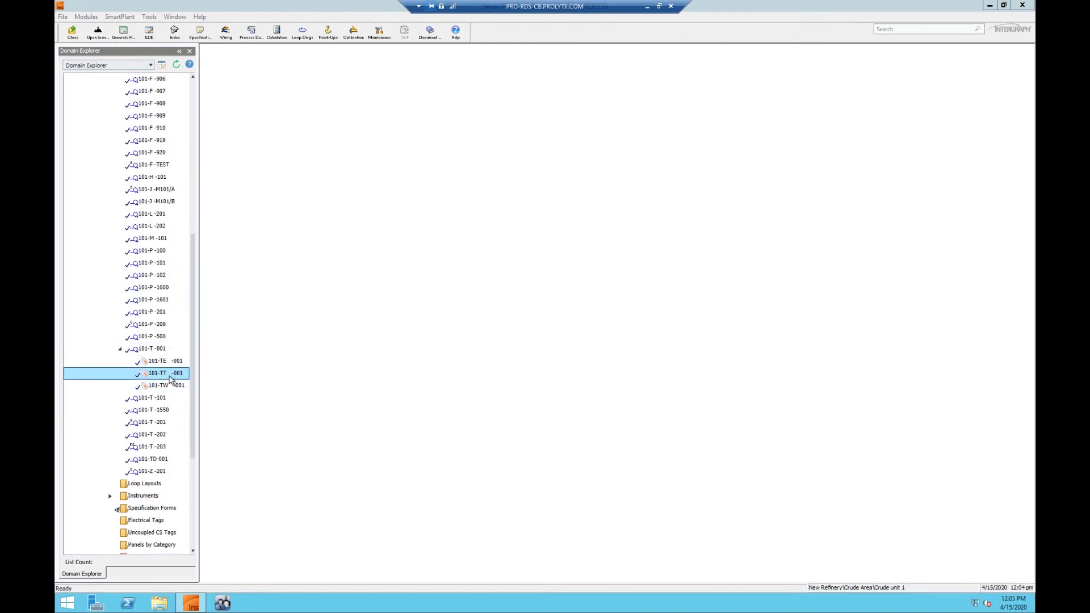
click(163, 350)
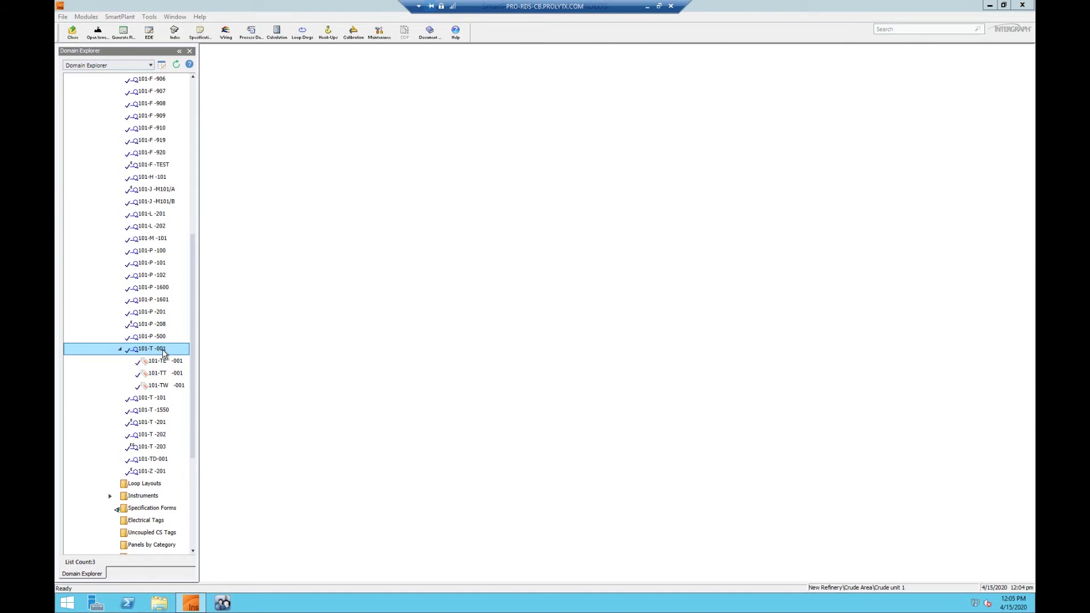
Step: Sort loop 101-T -001's Instrument items by Internal Loop Order ascending
right_click(163, 352)
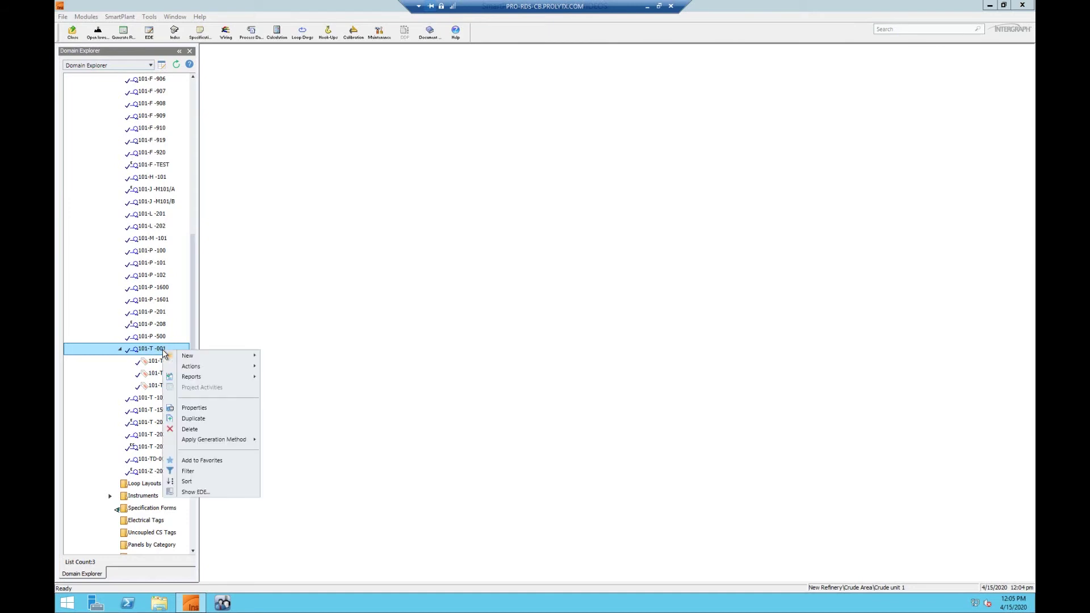
click(187, 482)
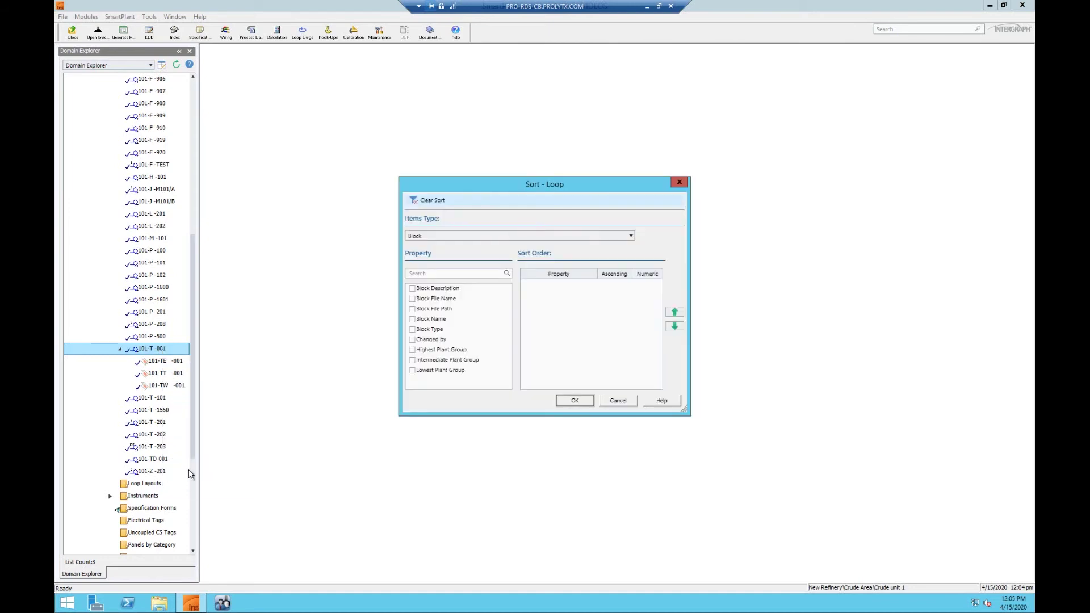
click(437, 239)
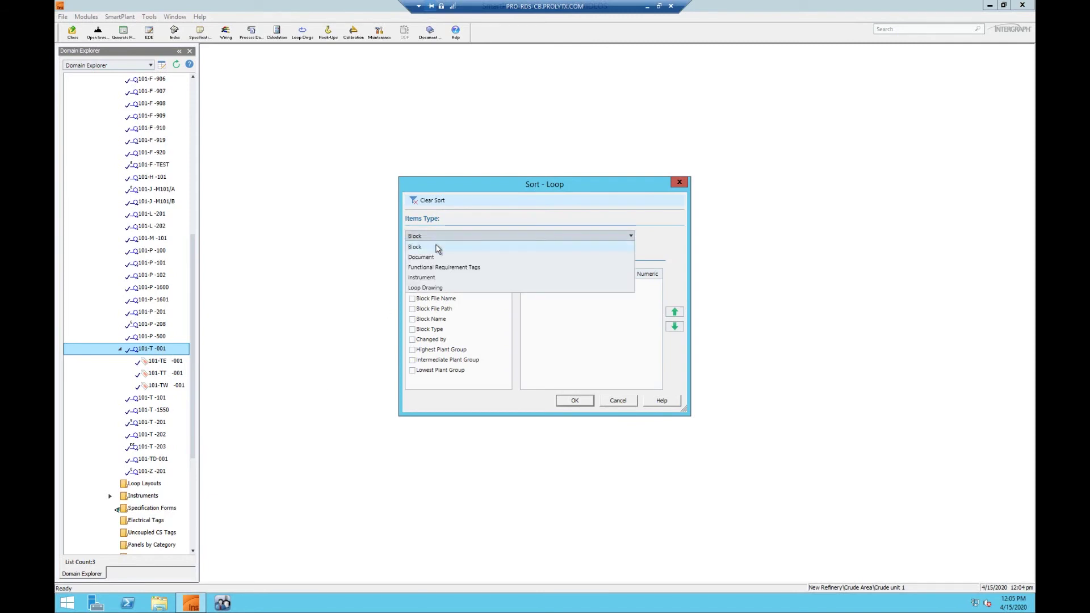
click(434, 277)
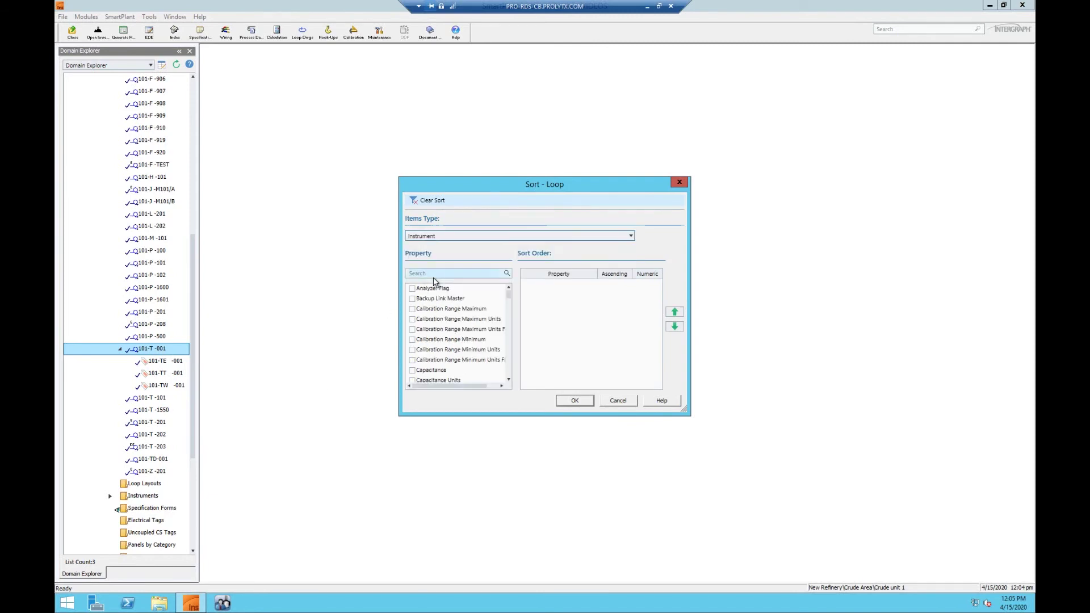
drag(508, 300, 487, 335)
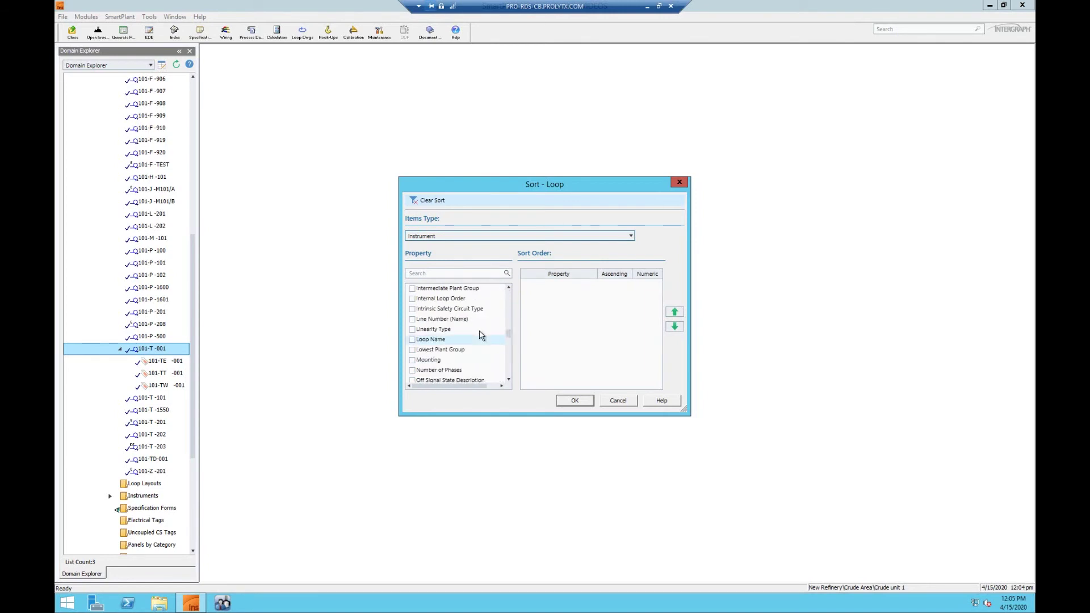
click(459, 300)
click(575, 401)
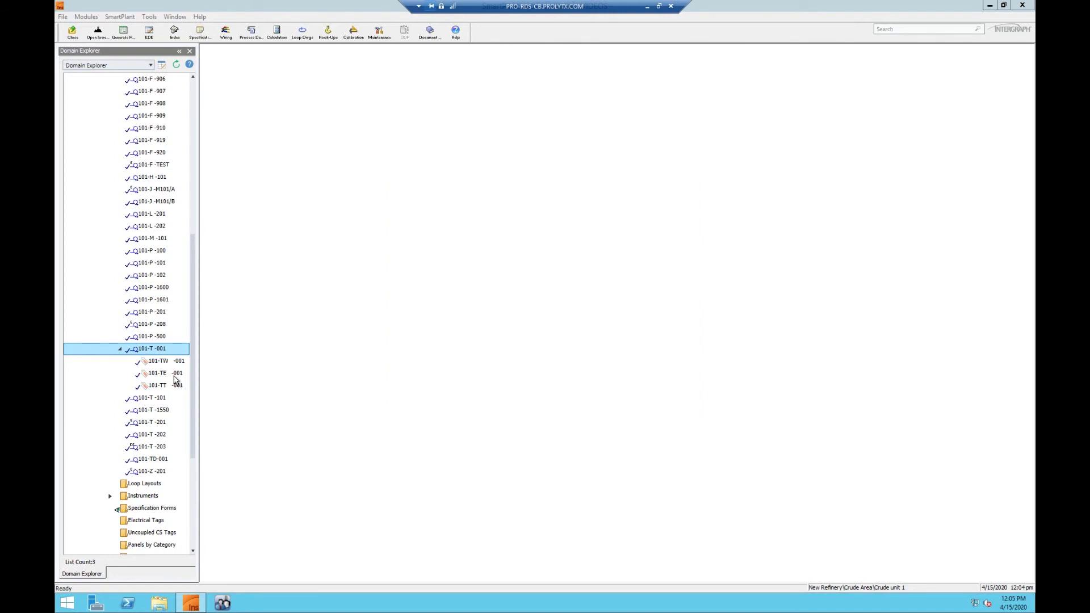
click(176, 374)
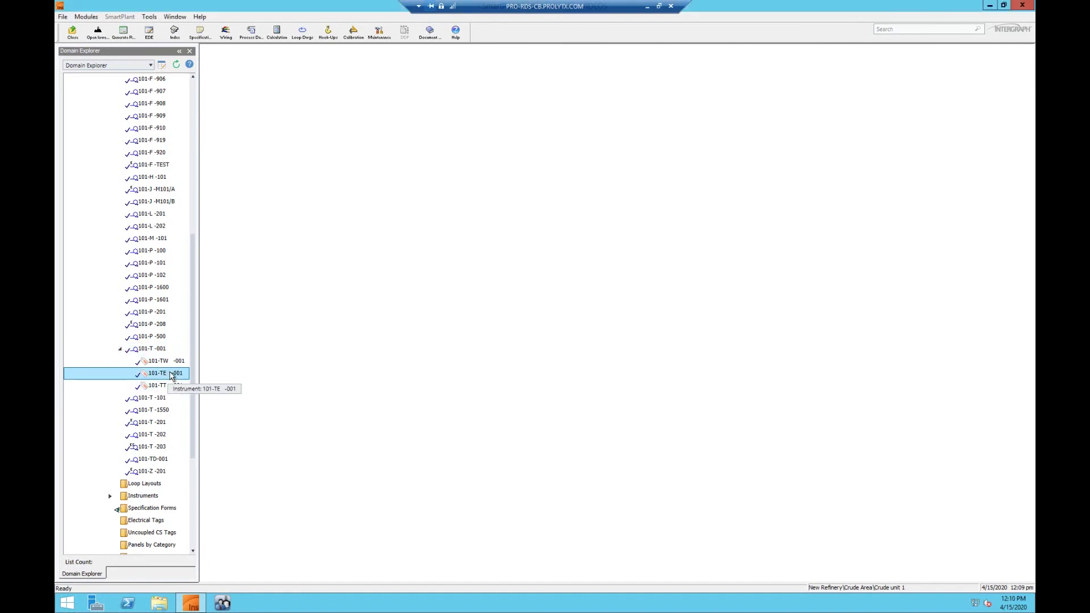
Step: Open the properties of tag 101-TE -001 and check its internal loop order of 2
right_click(172, 376)
click(193, 426)
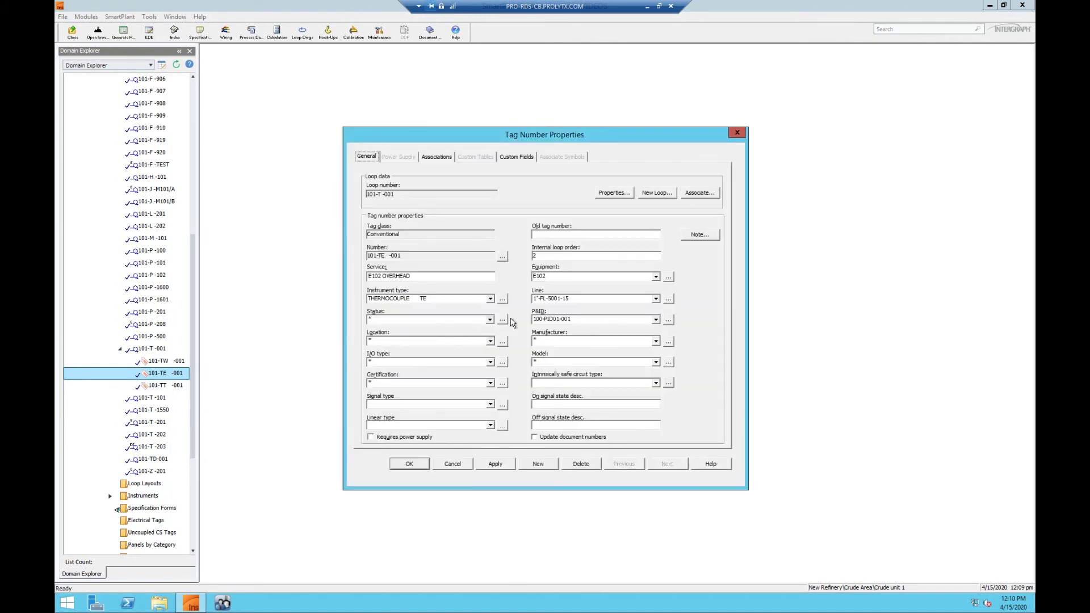
click(559, 257)
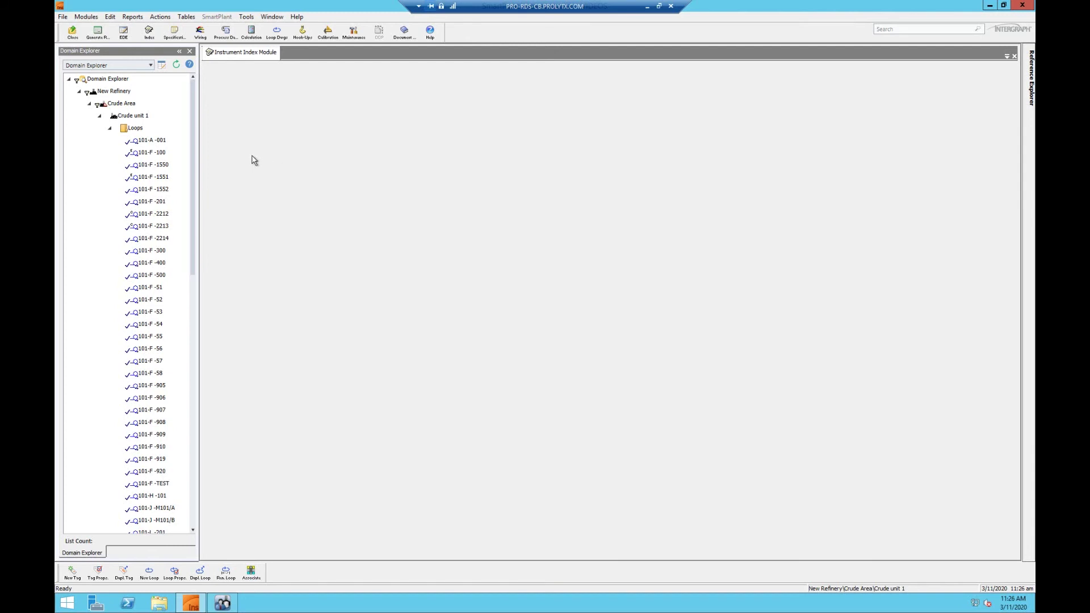
Step: Set Instrument Index duplication to 'Create new tags according to profile options' and save as default preference
click(63, 18)
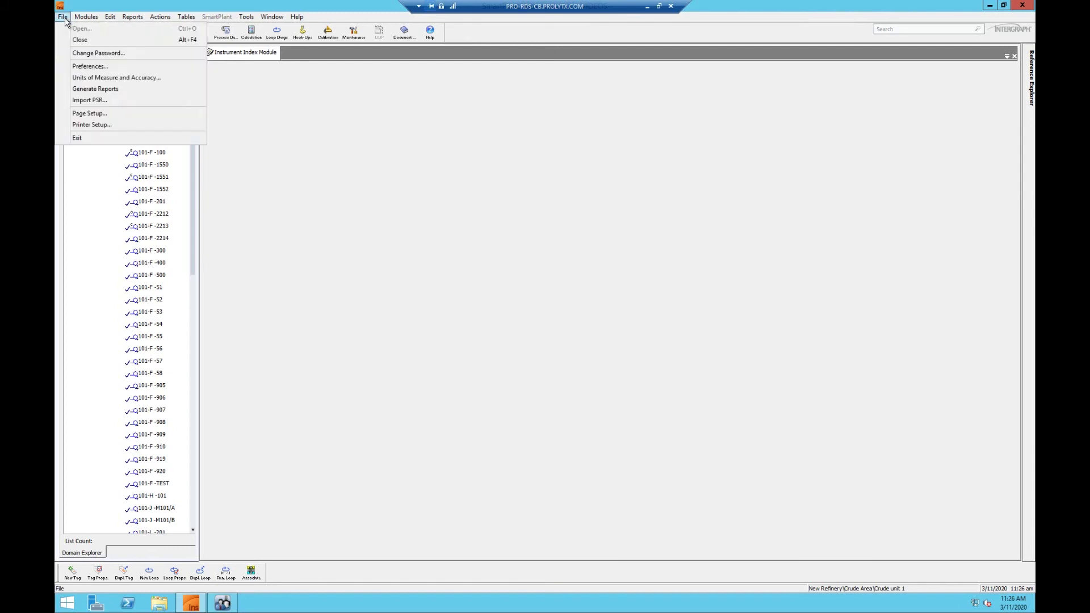
click(94, 68)
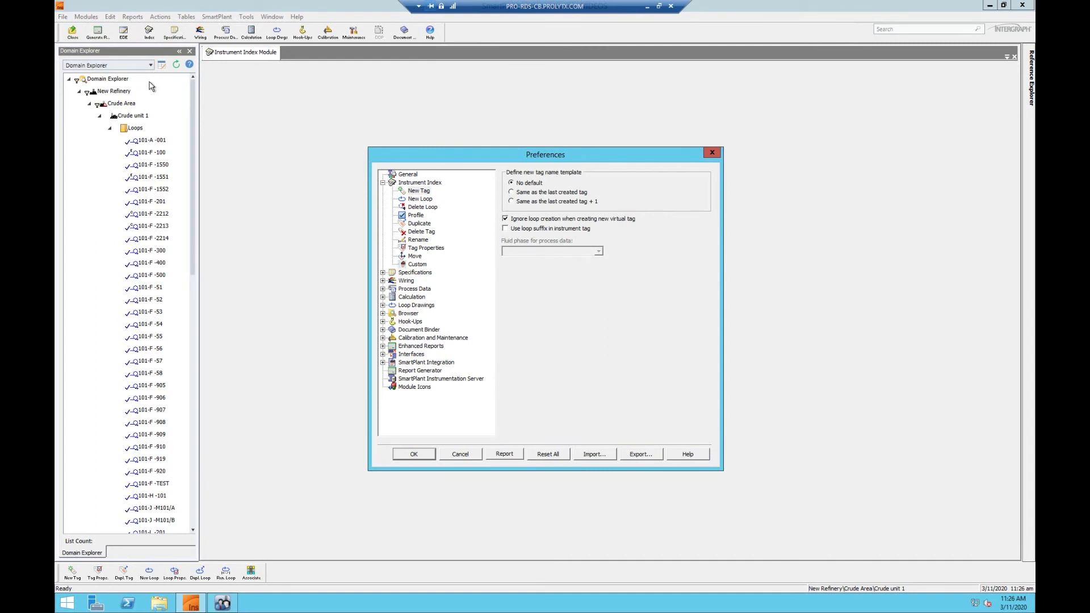
click(418, 224)
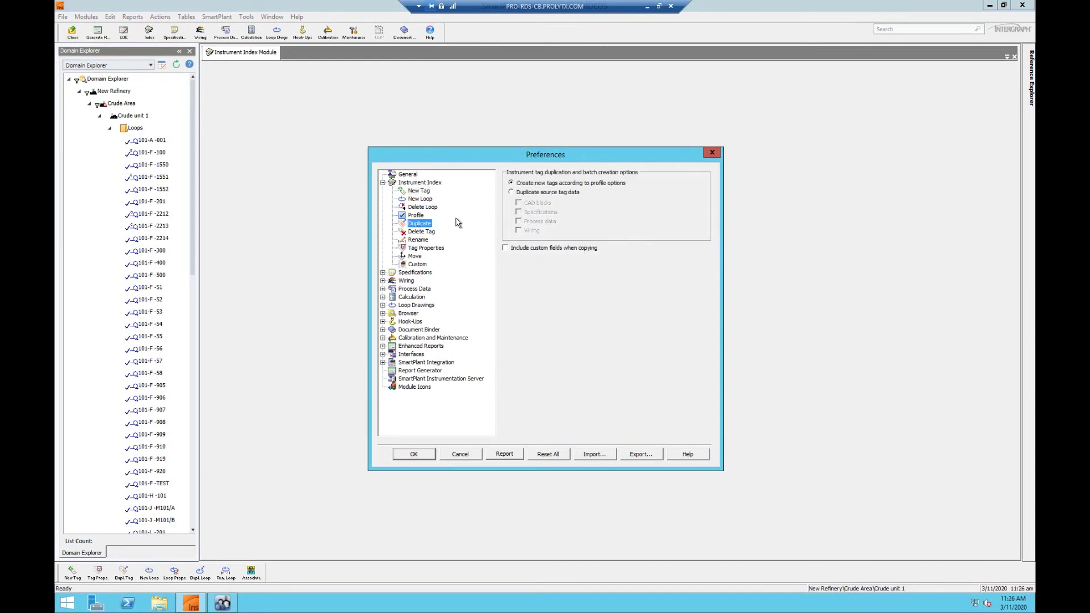
click(512, 183)
click(511, 193)
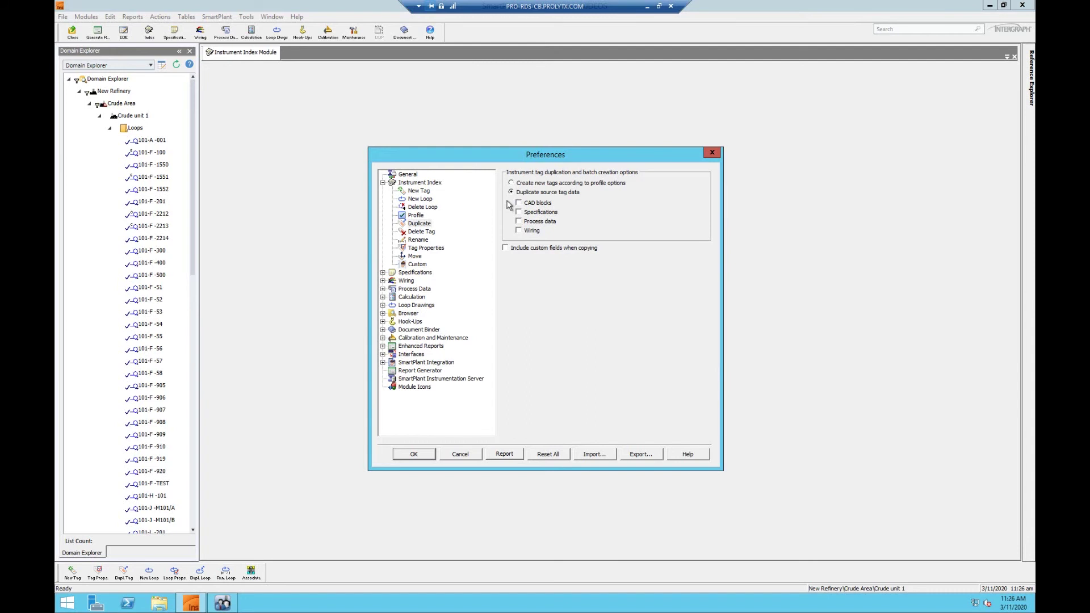
click(505, 248)
click(505, 248)
click(511, 182)
click(417, 459)
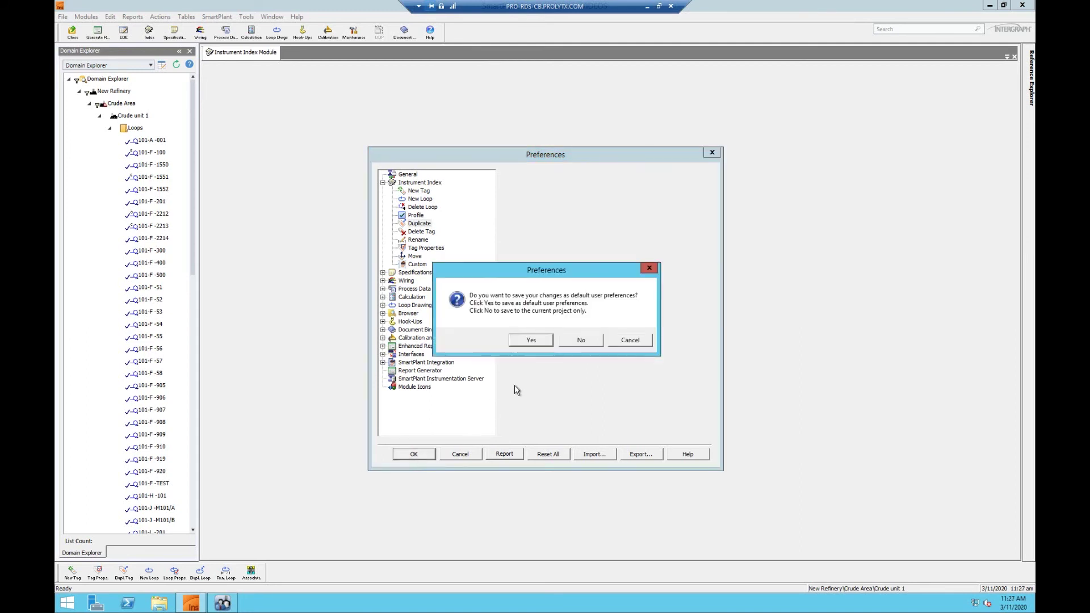
click(538, 343)
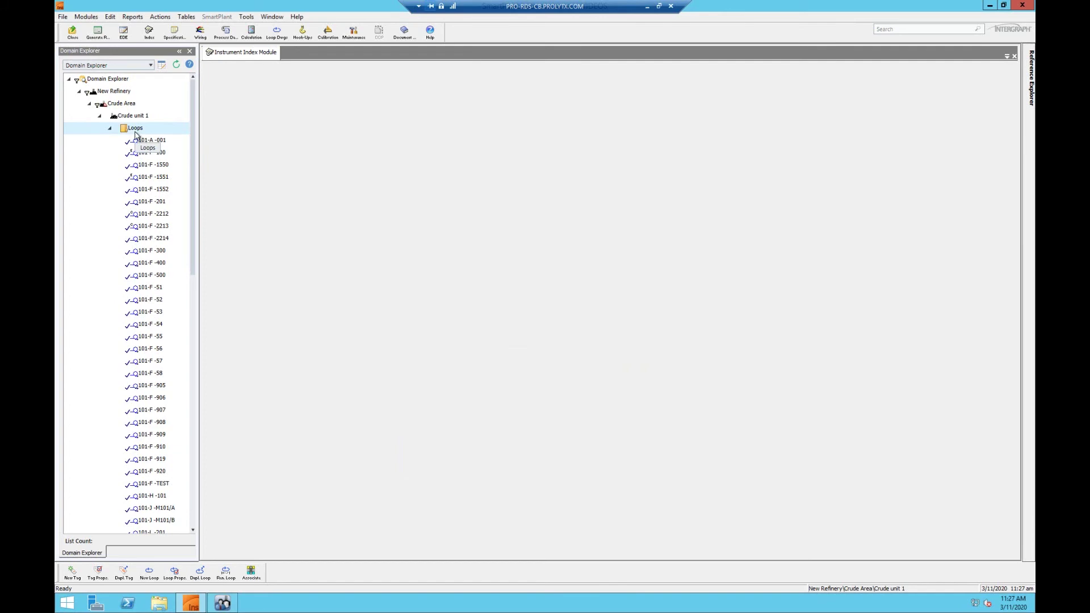
Step: Duplicate loop 101-F -100 with the new loop number 101-F -001
click(156, 153)
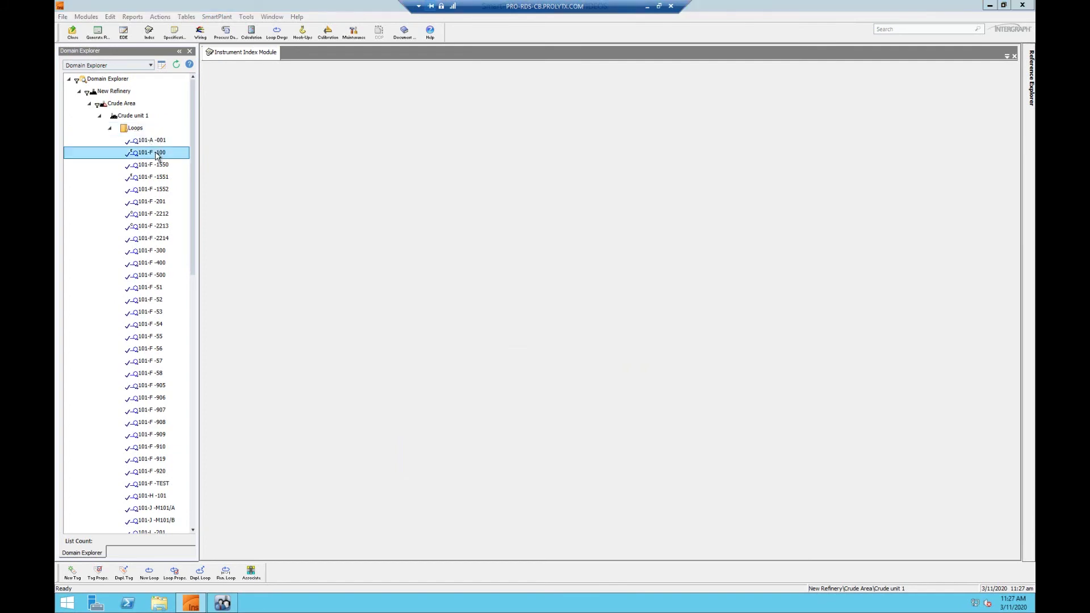
right_click(156, 154)
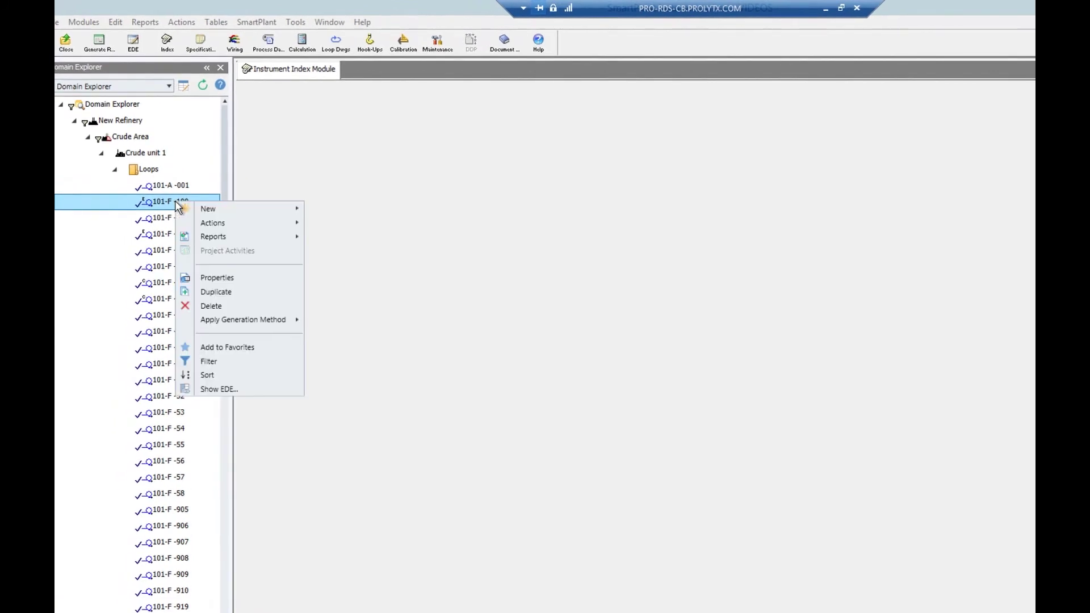
click(270, 292)
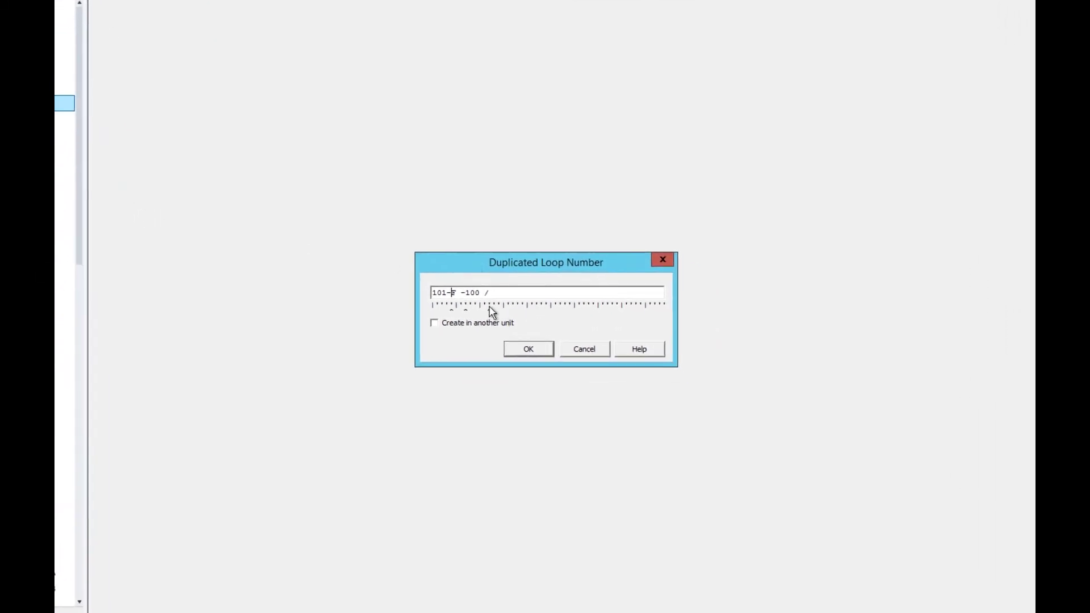
click(477, 292)
key(BackSpace)
key(BackSpace)
key(BackSpace)
text(-001)
click(536, 354)
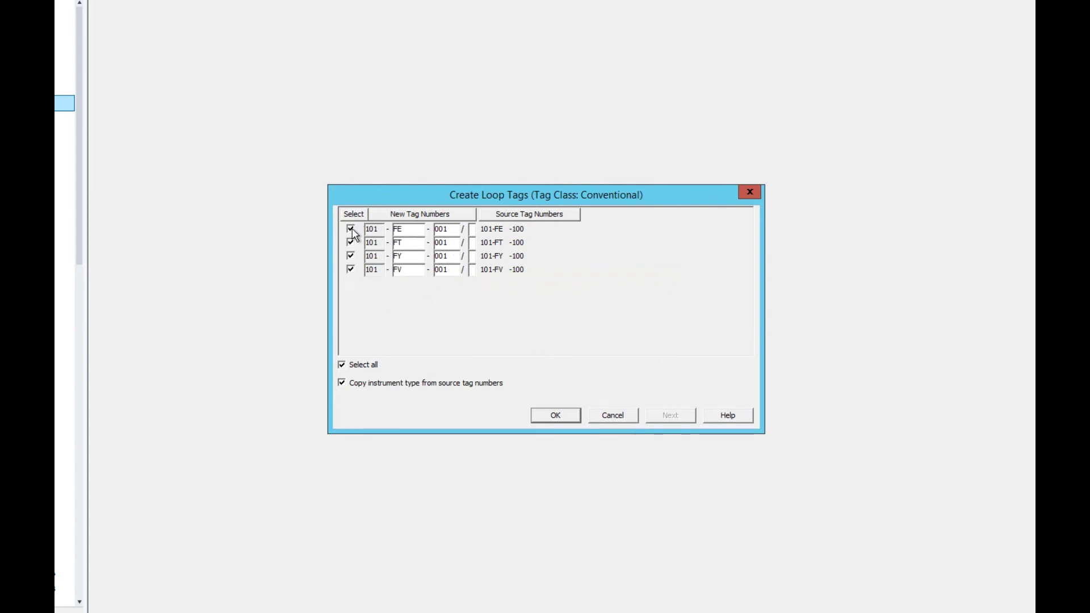
Step: Select the 101-FT, 101-FY and 101-FV rows alongside FE and create the loop tags
click(351, 243)
click(350, 256)
click(350, 269)
click(563, 417)
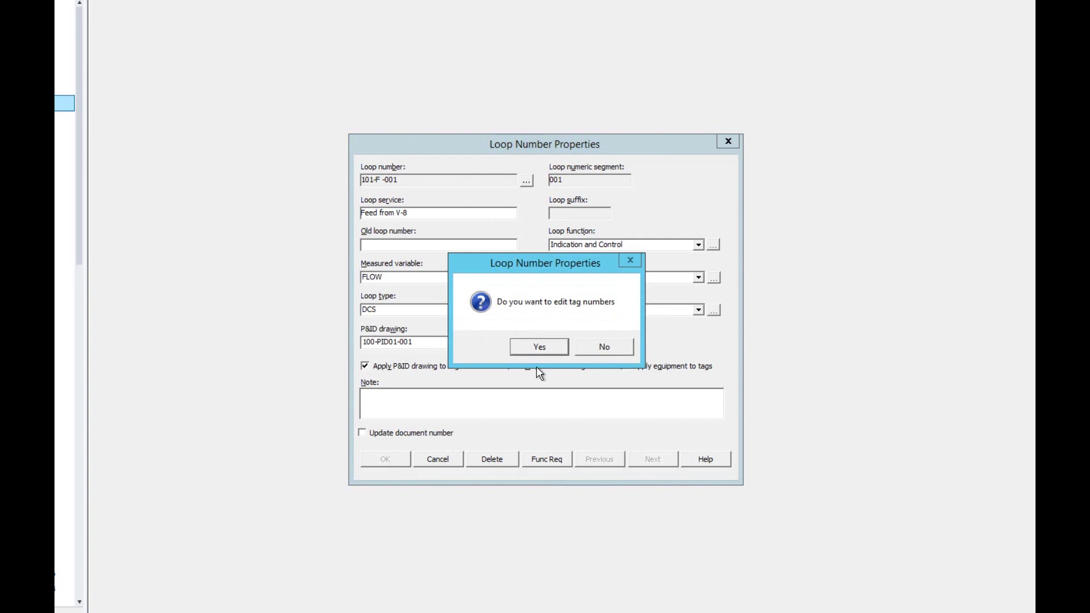
Step: Review the new FE, FT, FY and FV tag properties, then expand loop 101-F -001
click(537, 347)
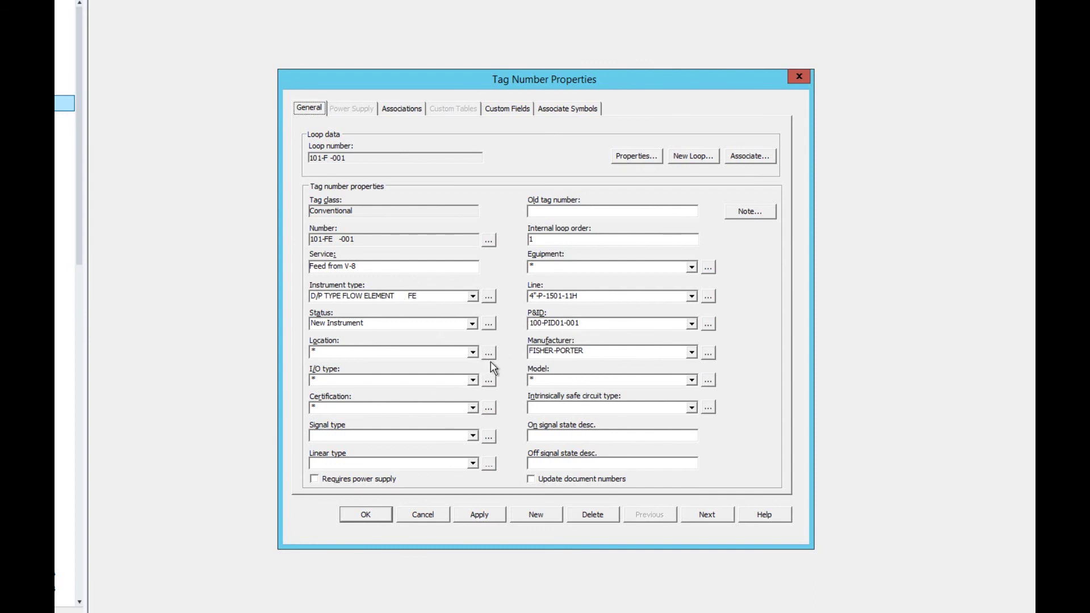
click(712, 514)
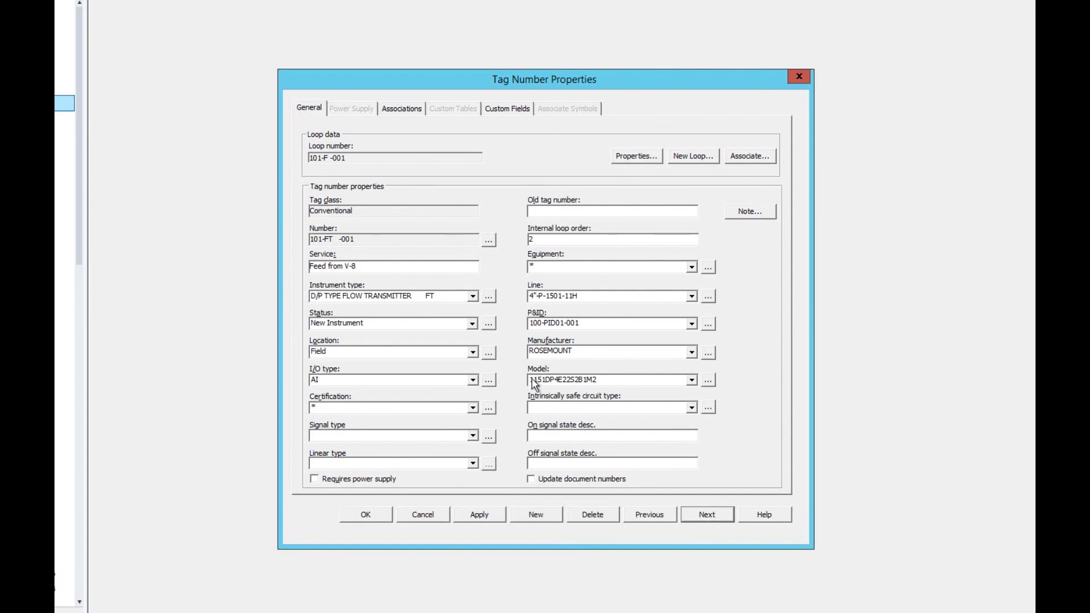
click(705, 518)
click(704, 517)
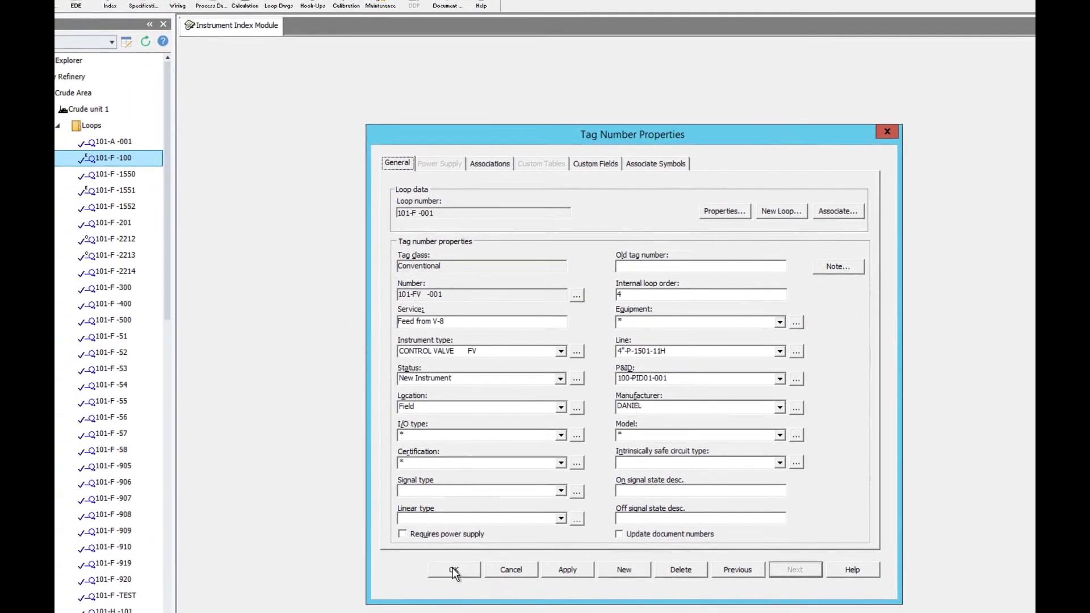
click(498, 598)
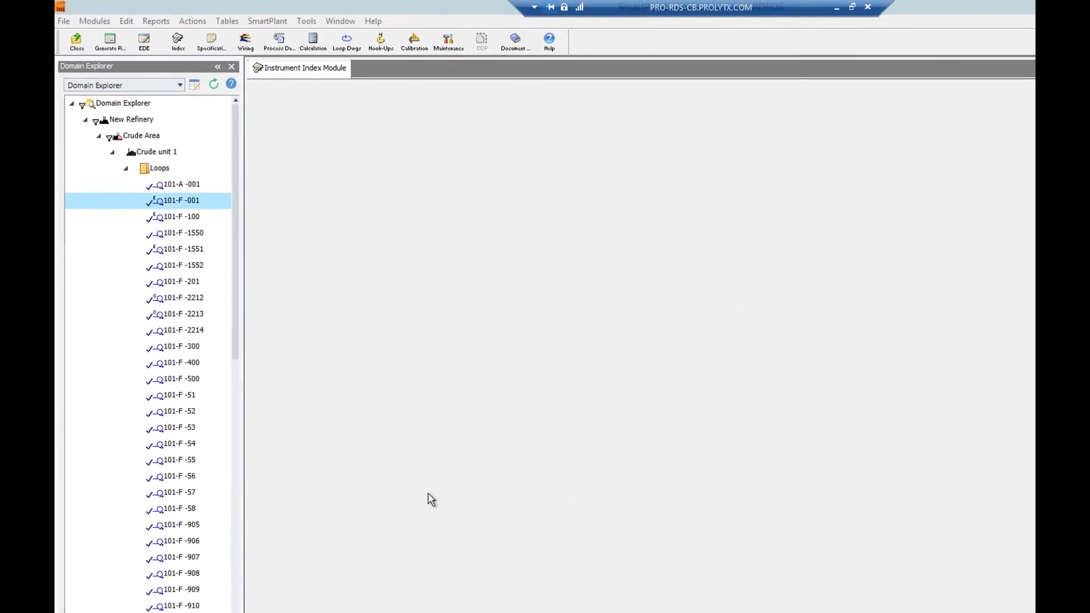
double_click(184, 205)
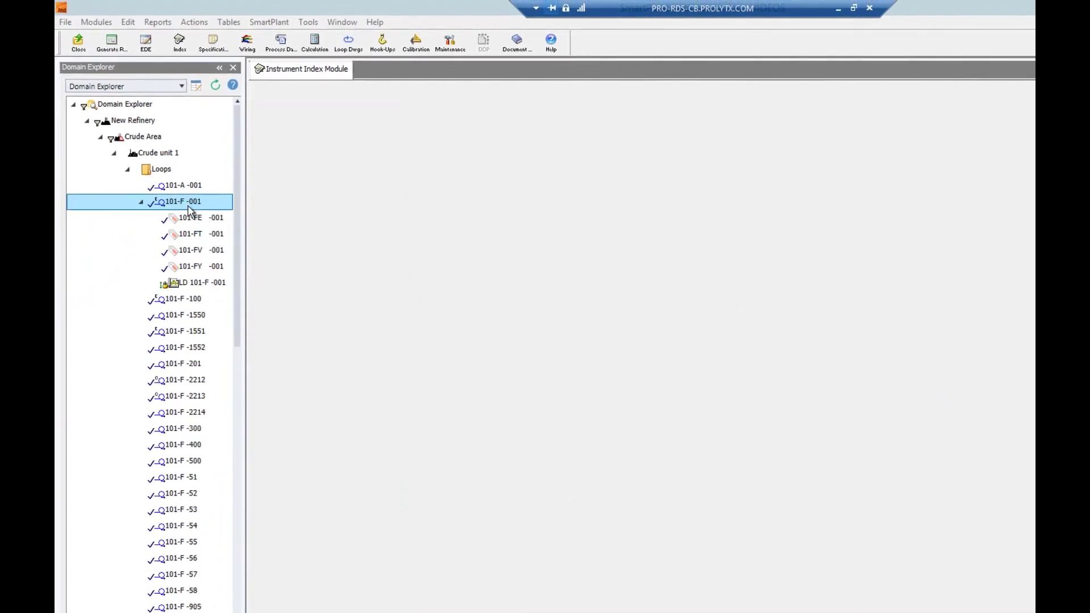